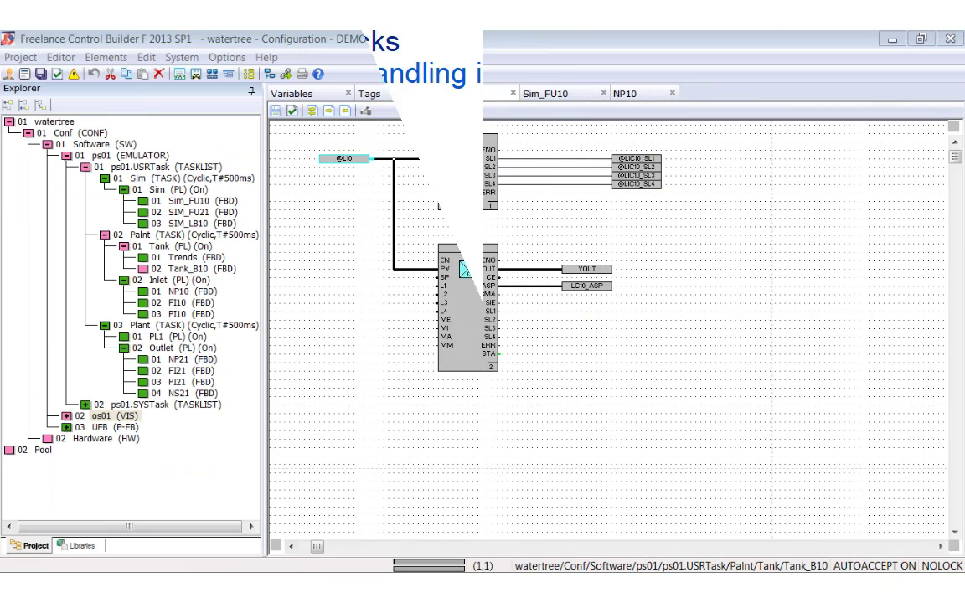
# List the watertree project's 229 variables and scroll to the red ps01 system variables
pyautogui.click(299, 93)
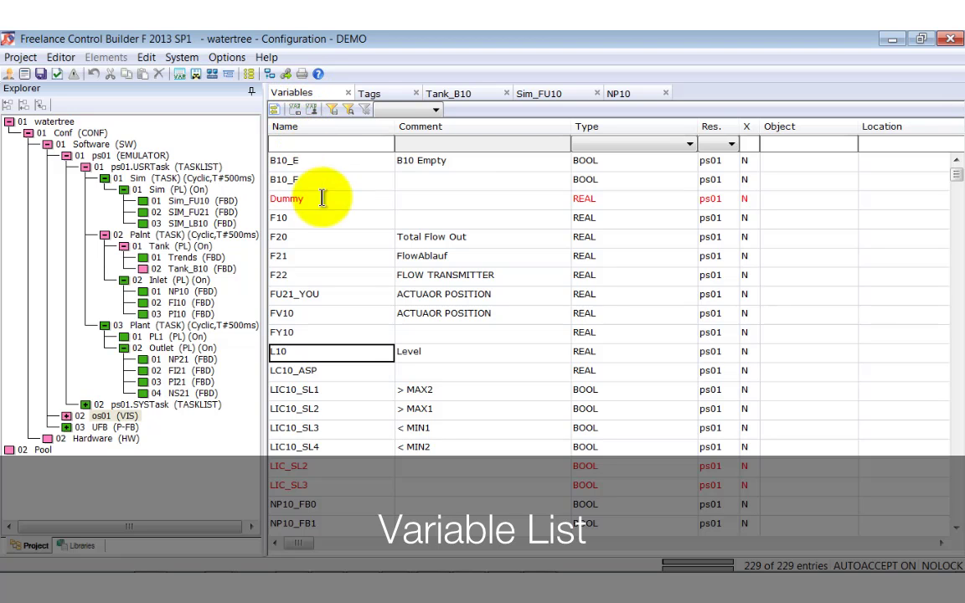
pyautogui.scroll(-14, 368, 394)
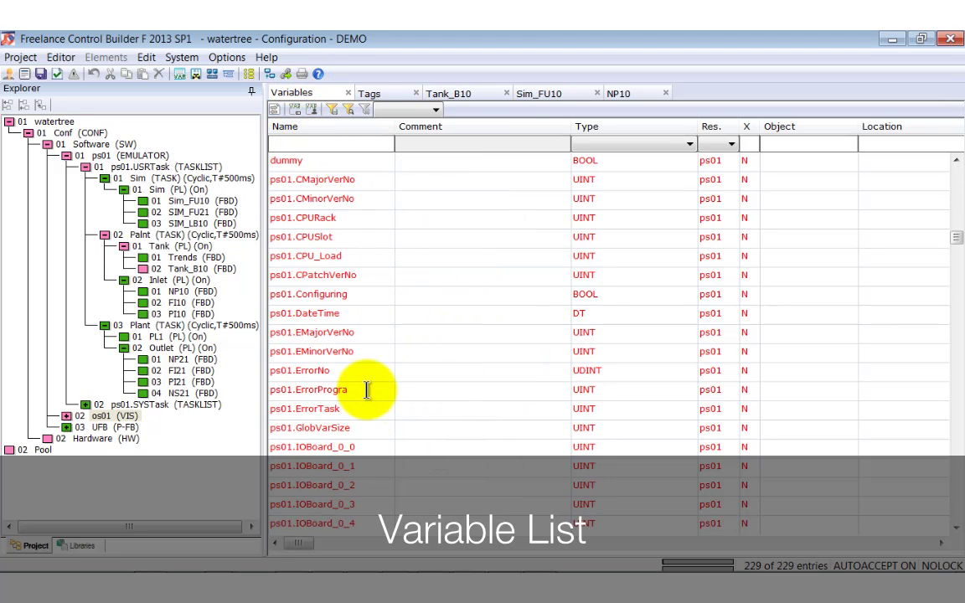
pyautogui.scroll(2, 366, 390)
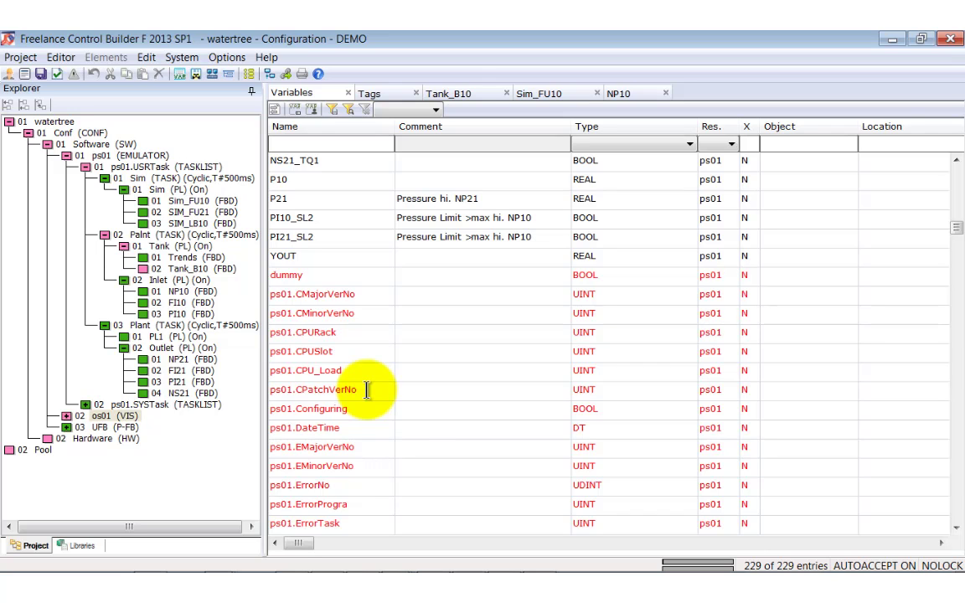
pyautogui.rightClick(304, 238)
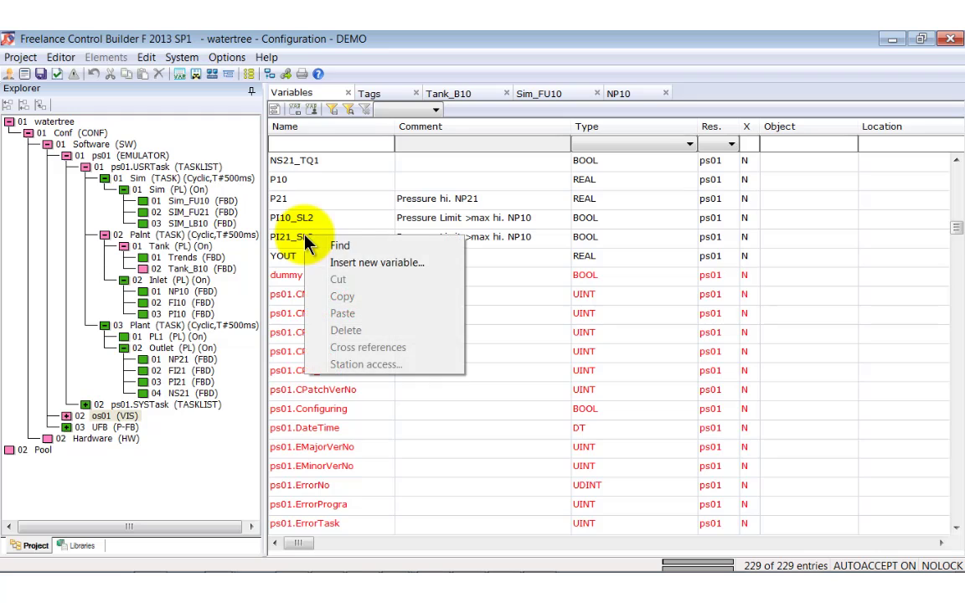
pyautogui.click(345, 263)
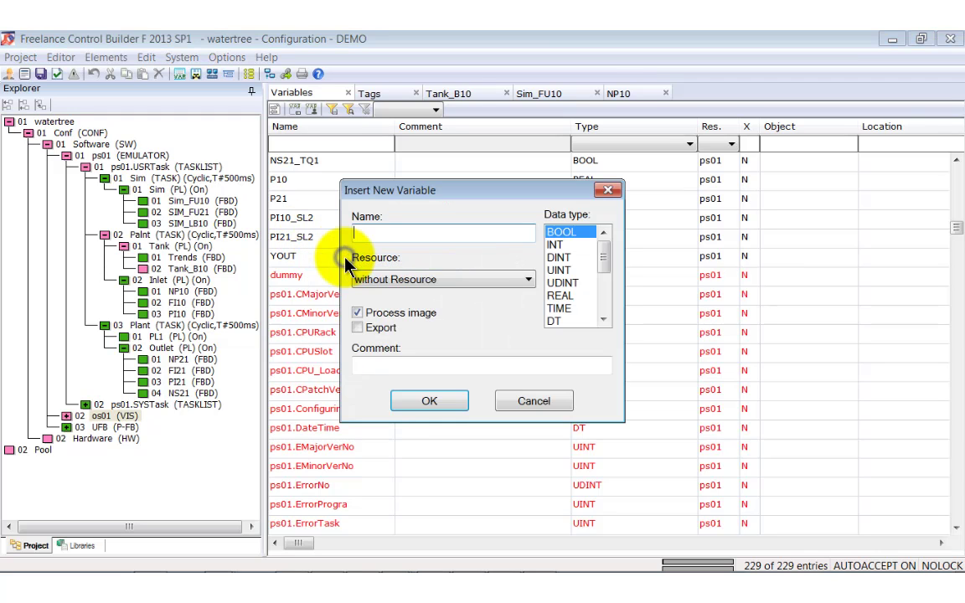
pyautogui.click(381, 228)
pyautogui.write('NP1')
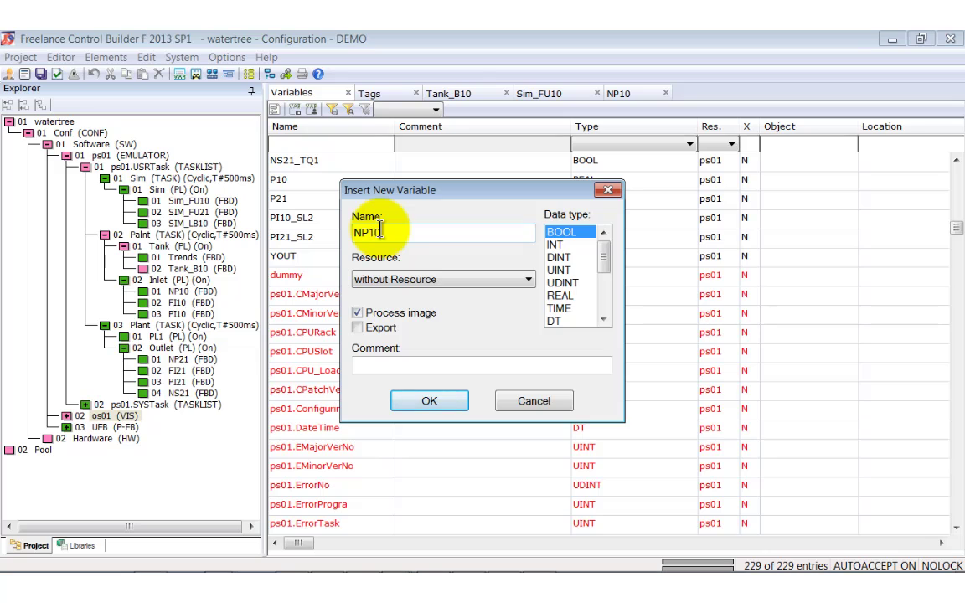
pyautogui.write('0_LOC')
pyautogui.click(574, 257)
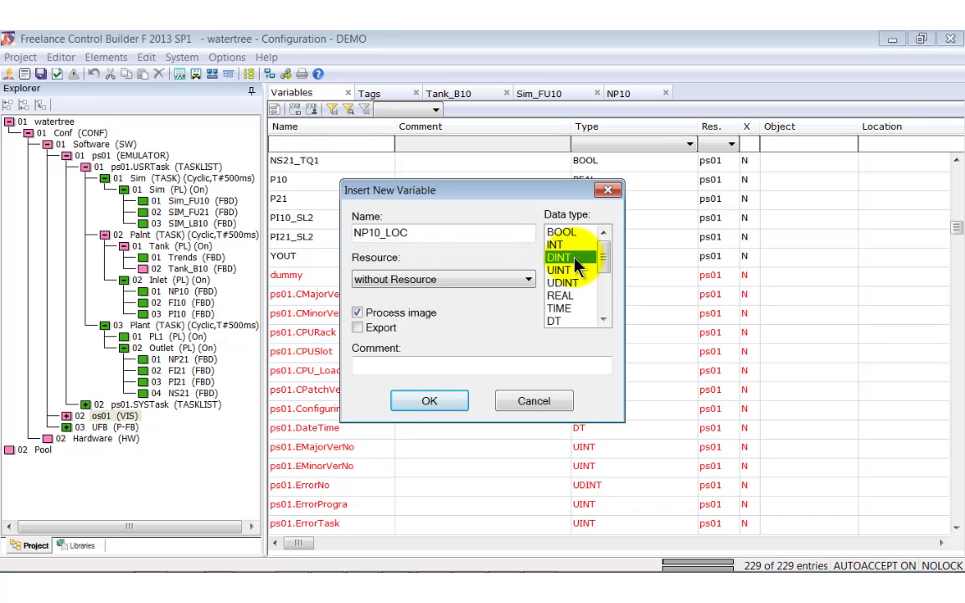
pyautogui.click(563, 234)
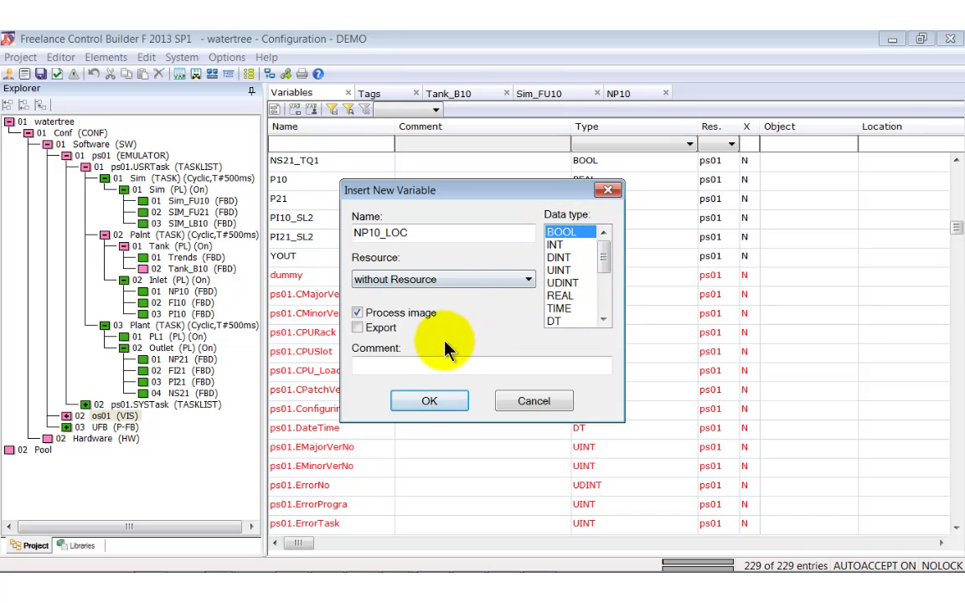
pyautogui.click(405, 367)
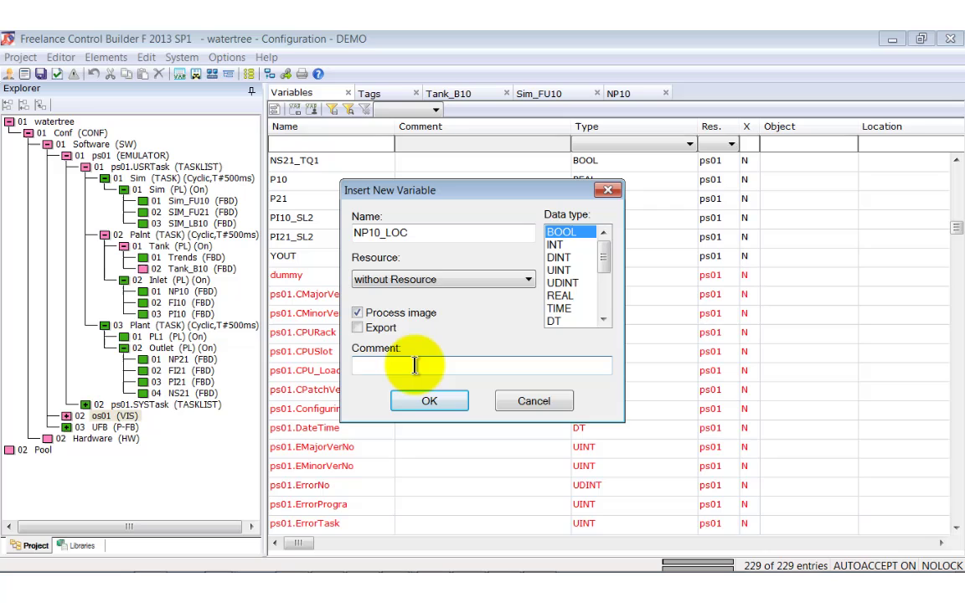
pyautogui.write('Local Operation')
pyautogui.click(461, 279)
pyautogui.click(441, 297)
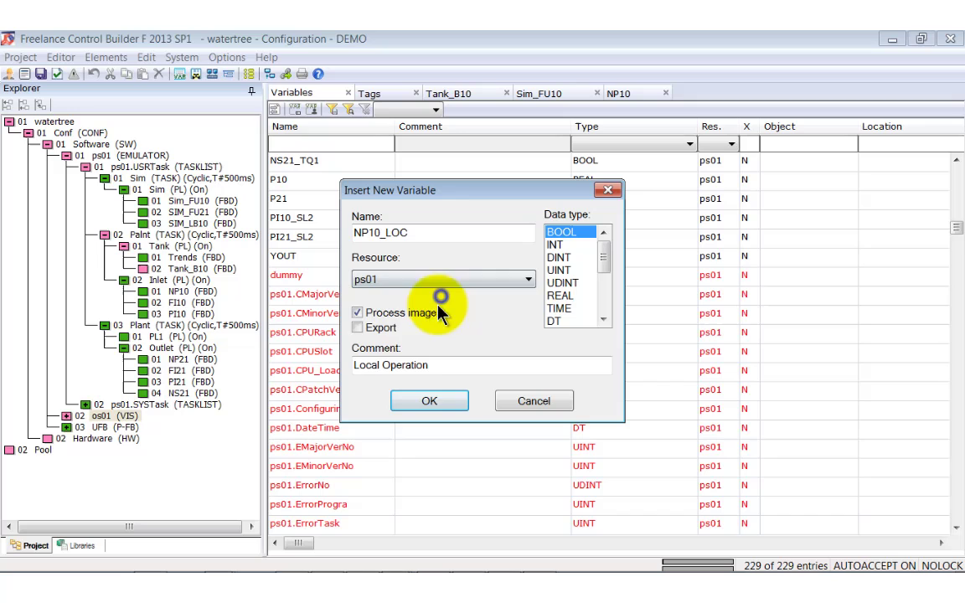
pyautogui.click(525, 403)
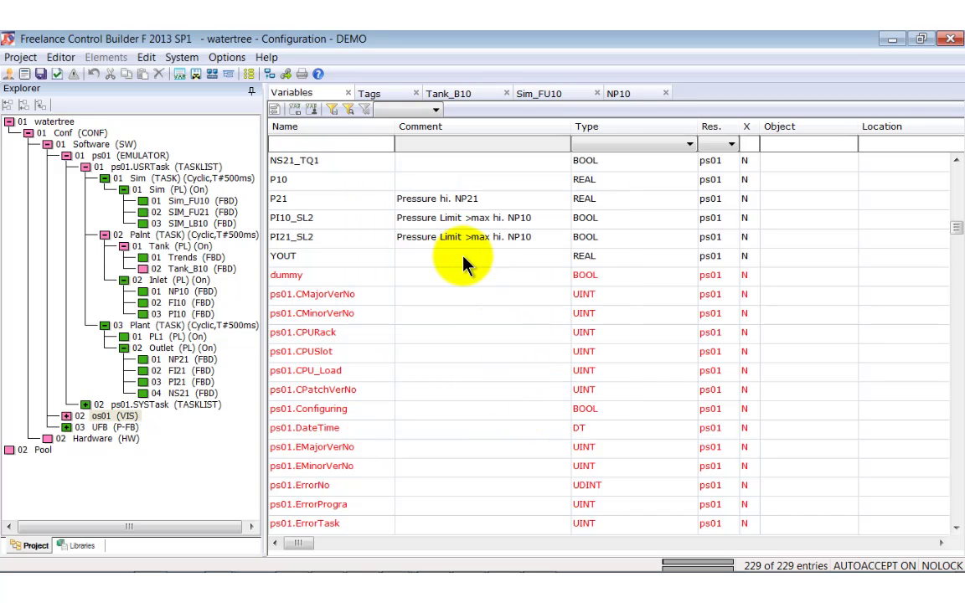
# Trace YOUT's cross references to Sim_FU10 and Tank_B10, then return to the Variables list
pyautogui.click(325, 255)
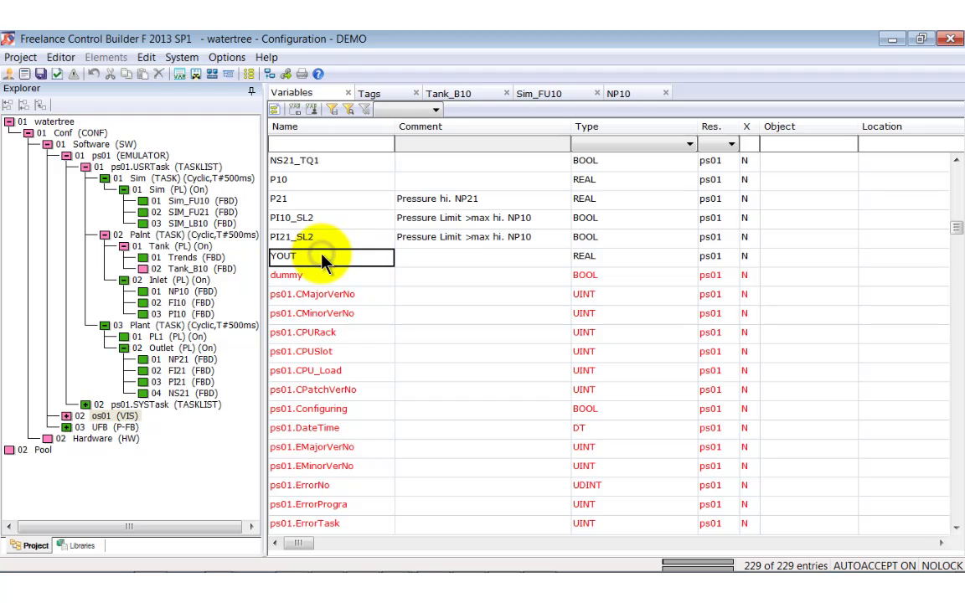
pyautogui.rightClick(325, 258)
pyautogui.click(384, 366)
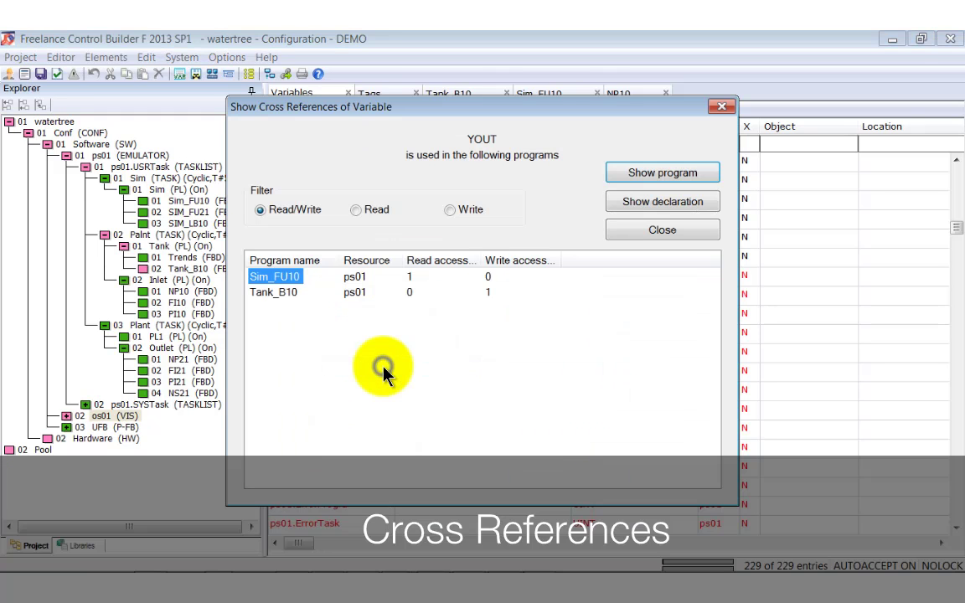
pyautogui.doubleClick(279, 293)
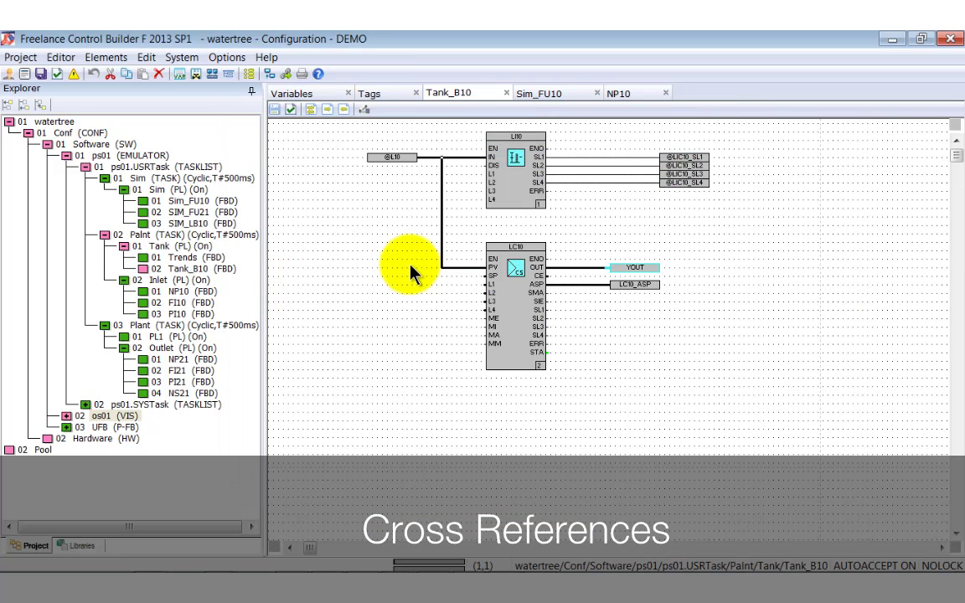
pyautogui.click(311, 96)
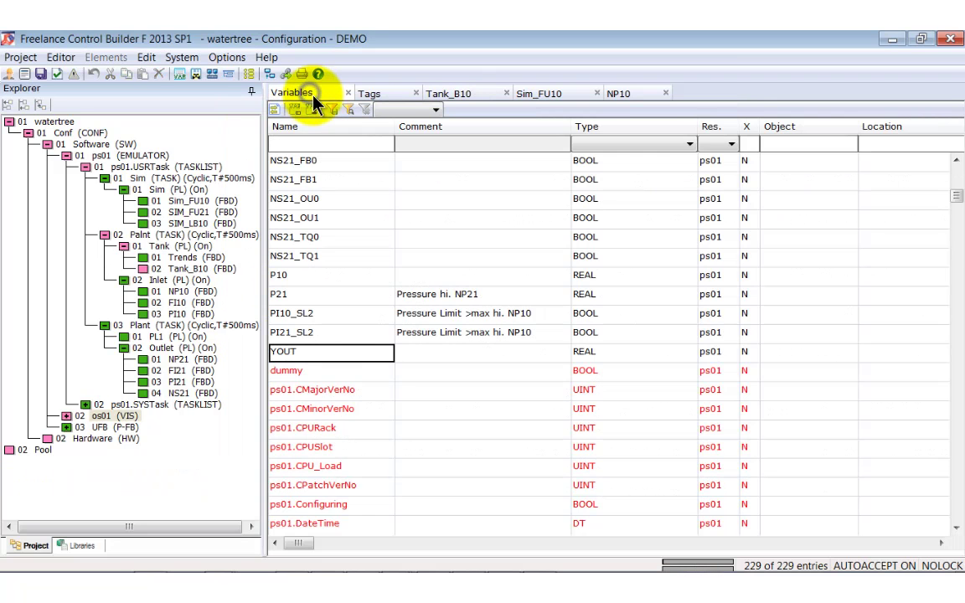
pyautogui.click(387, 97)
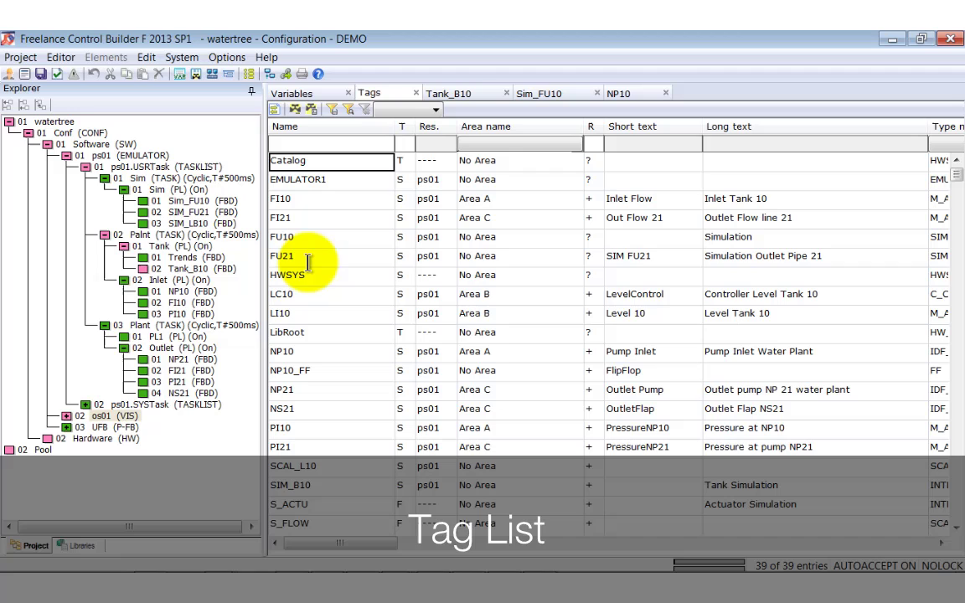
pyautogui.click(305, 199)
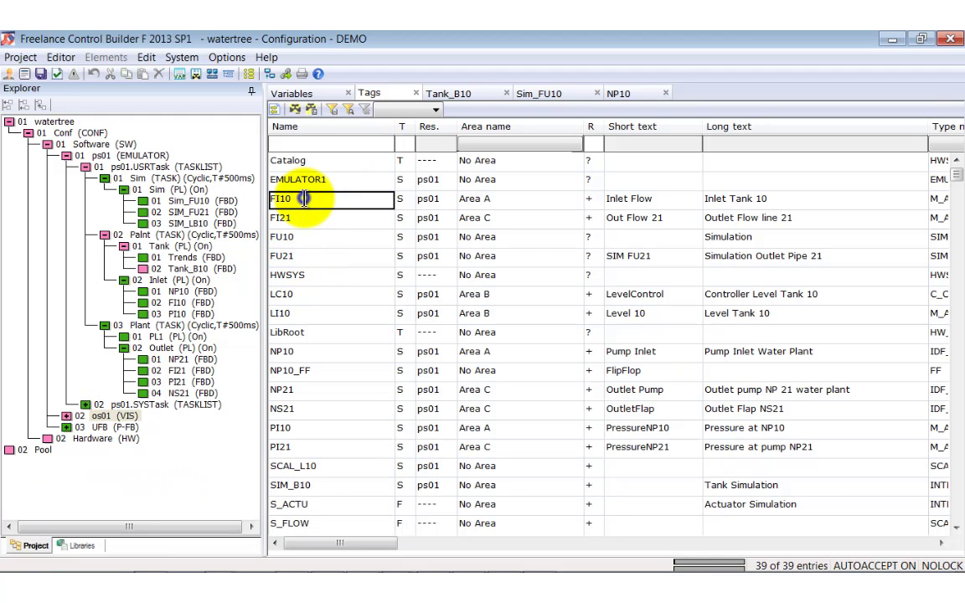
pyautogui.rightClick(304, 199)
pyautogui.click(348, 228)
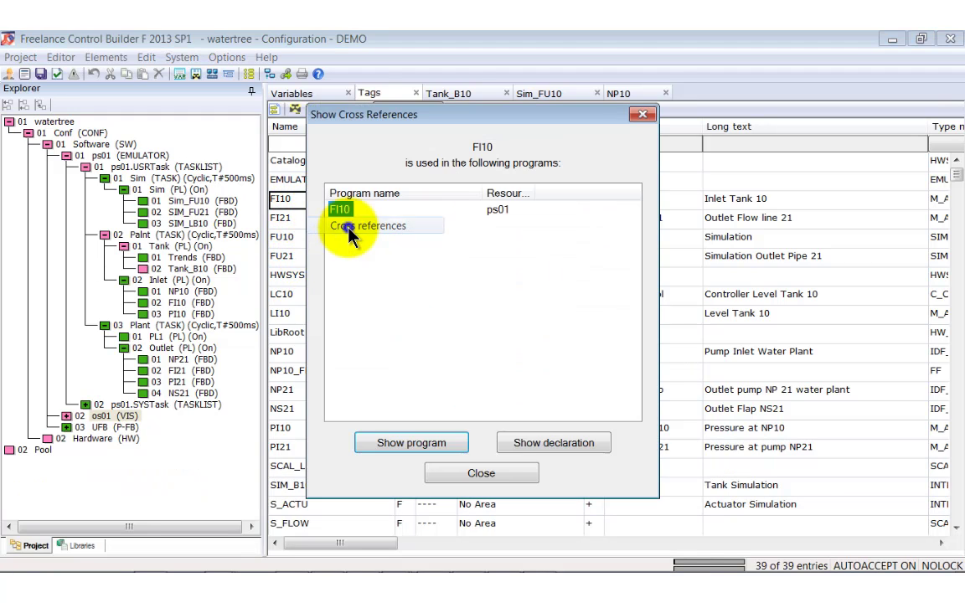
pyautogui.click(491, 476)
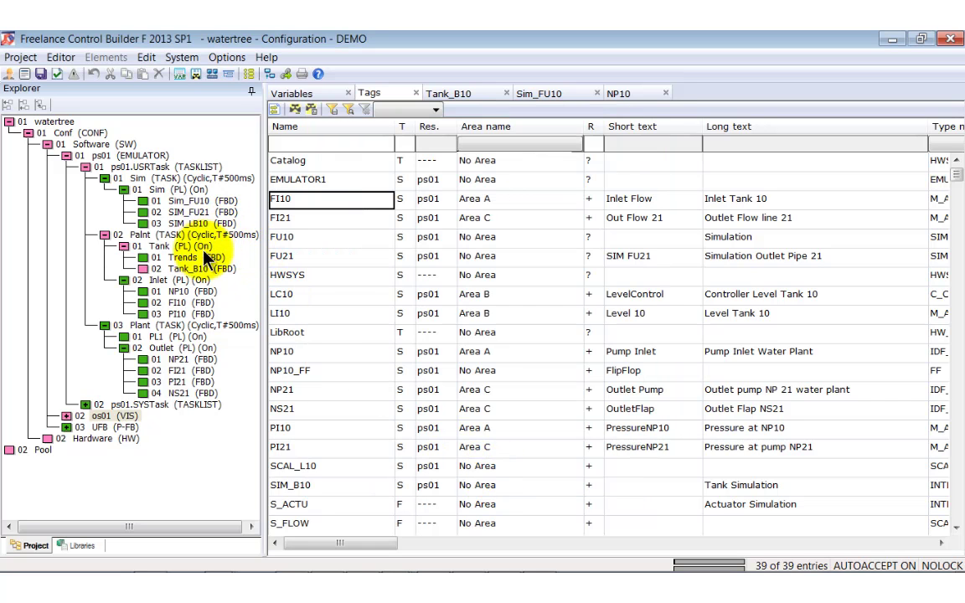
pyautogui.doubleClick(179, 303)
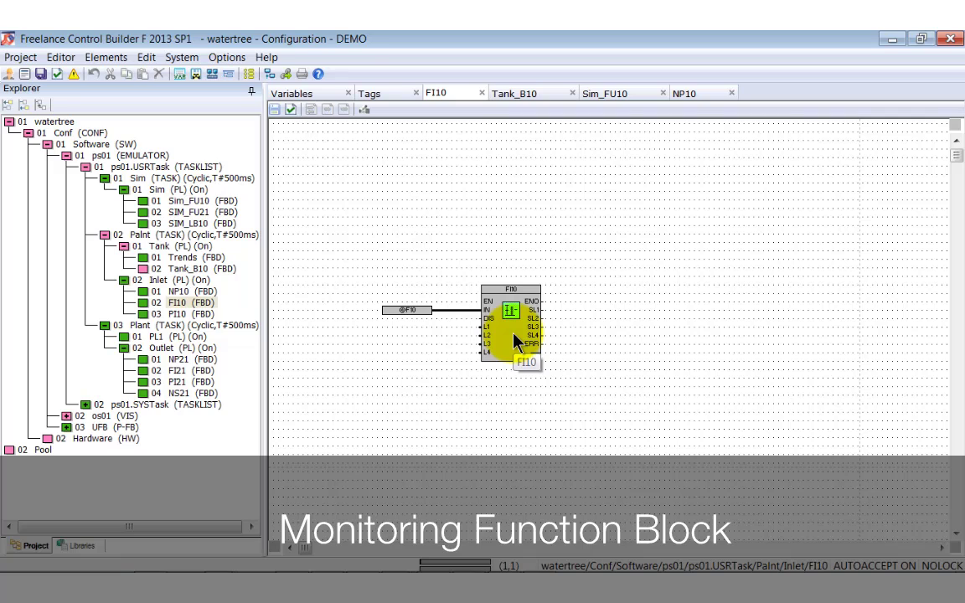
pyautogui.doubleClick(513, 337)
pyautogui.moveTo(529, 159); pyautogui.dragTo(761, 260)
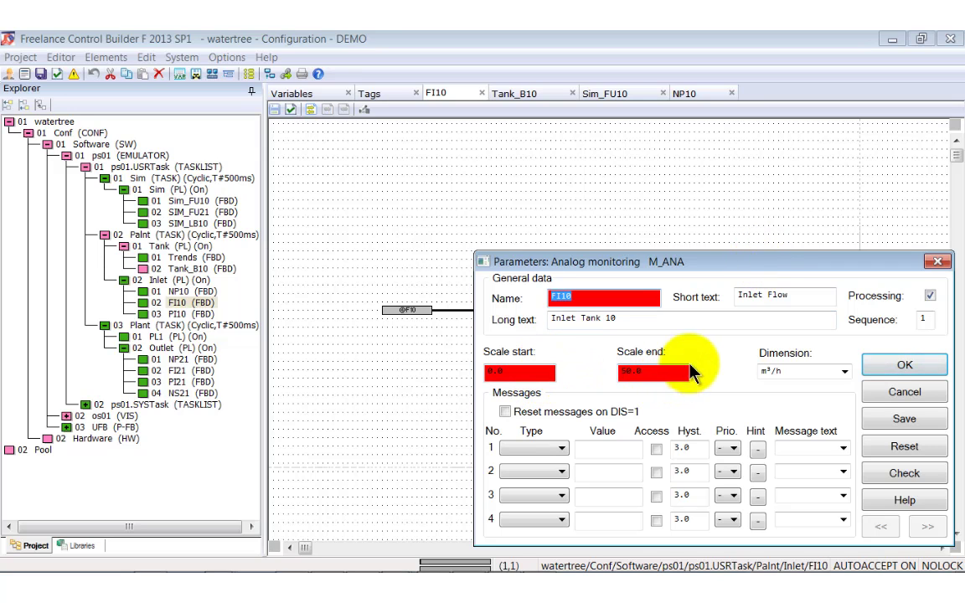
pyautogui.click(940, 263)
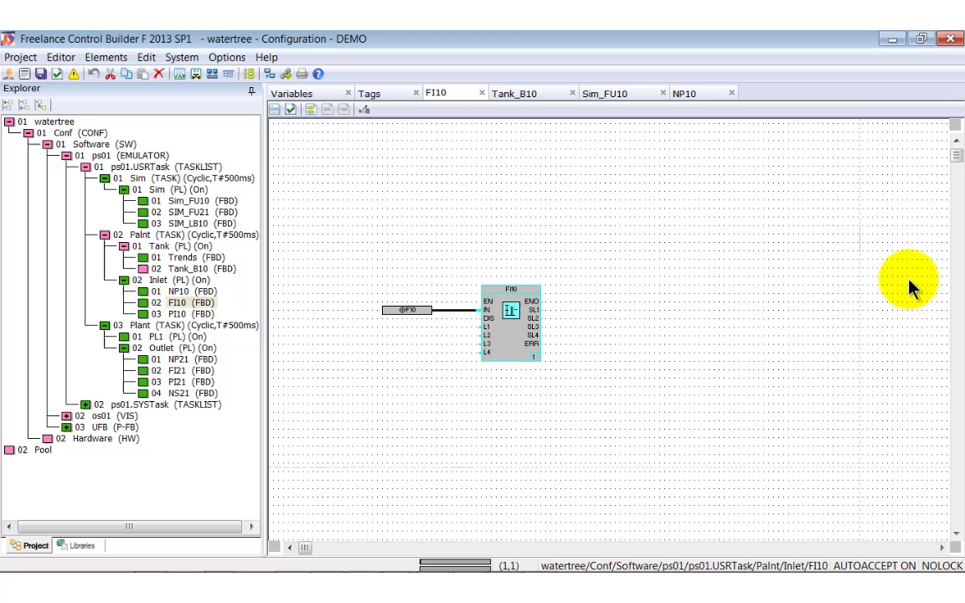
# Review PI10's block parameters (0.0–20.0 bar) and read the Analog monitoring help topic
pyautogui.doubleClick(179, 315)
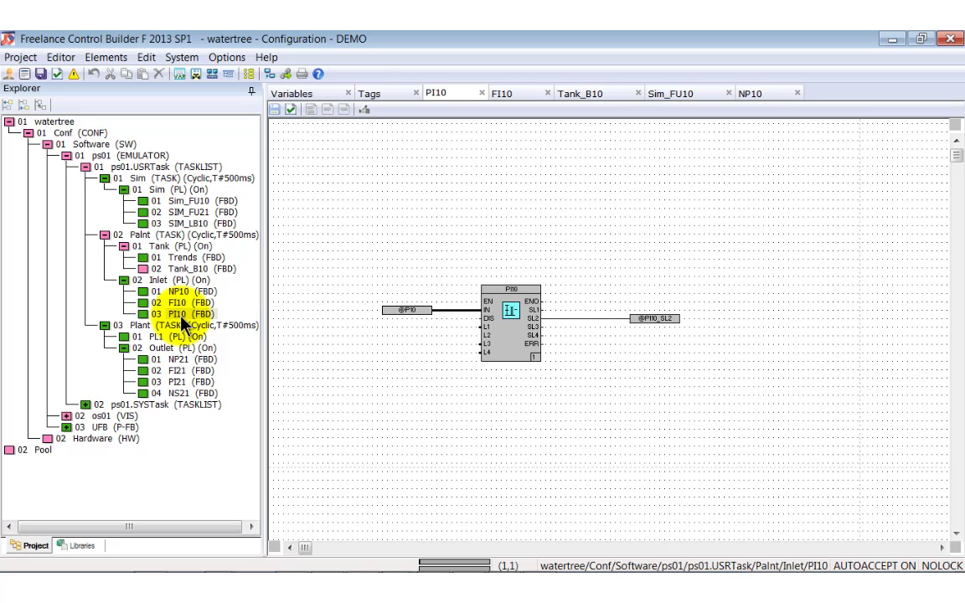
pyautogui.doubleClick(501, 325)
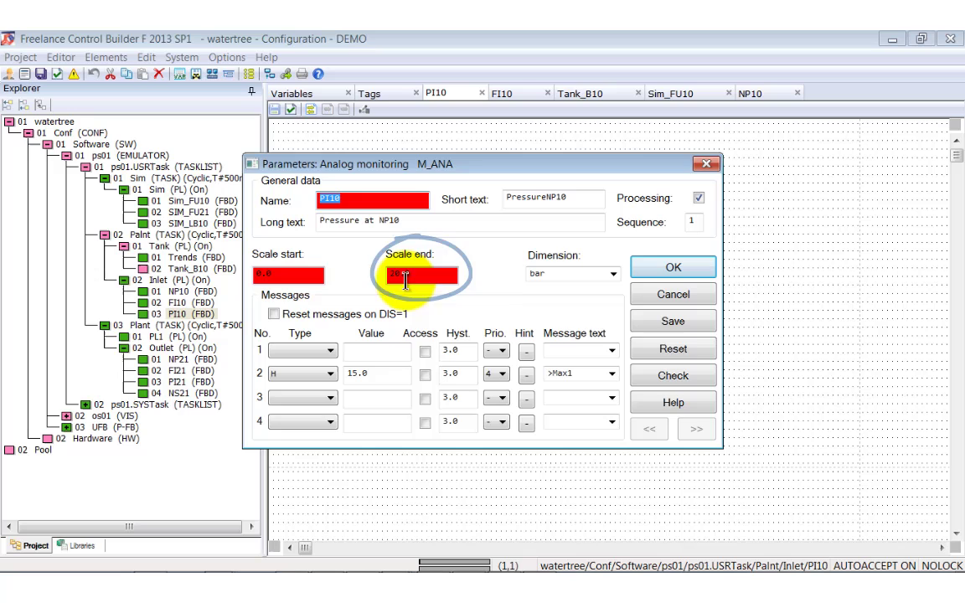
pyautogui.click(683, 403)
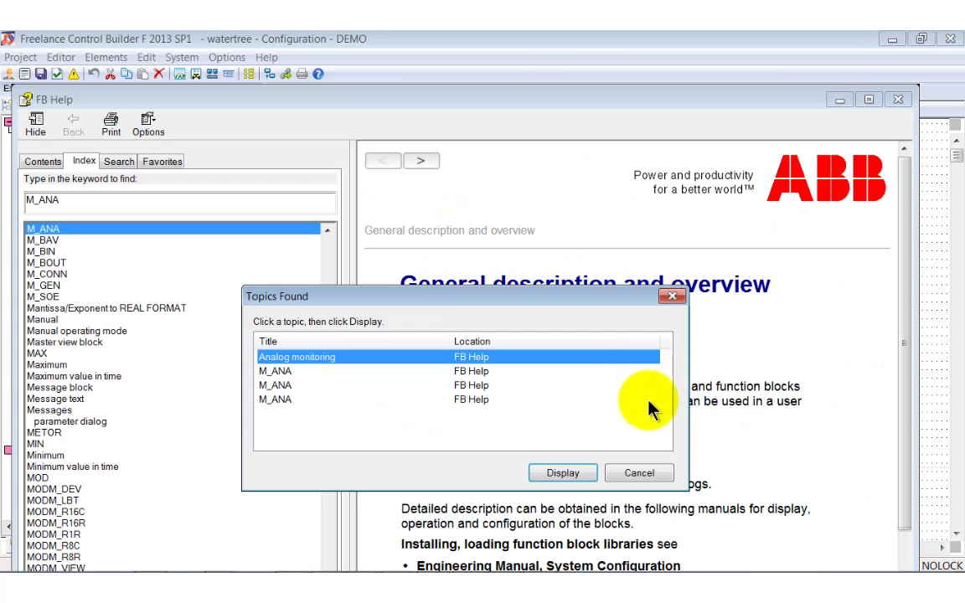
pyautogui.doubleClick(350, 359)
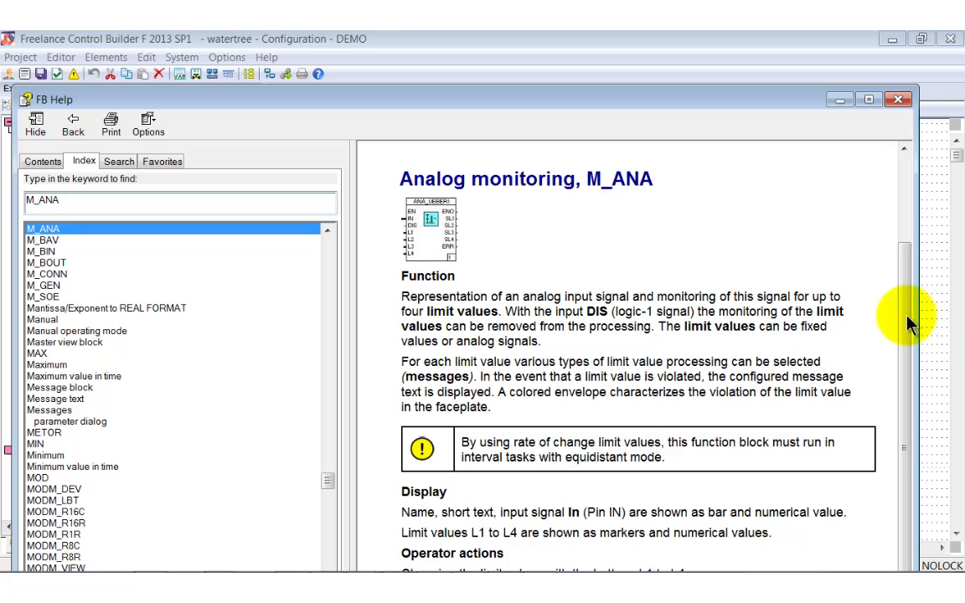
pyautogui.click(898, 99)
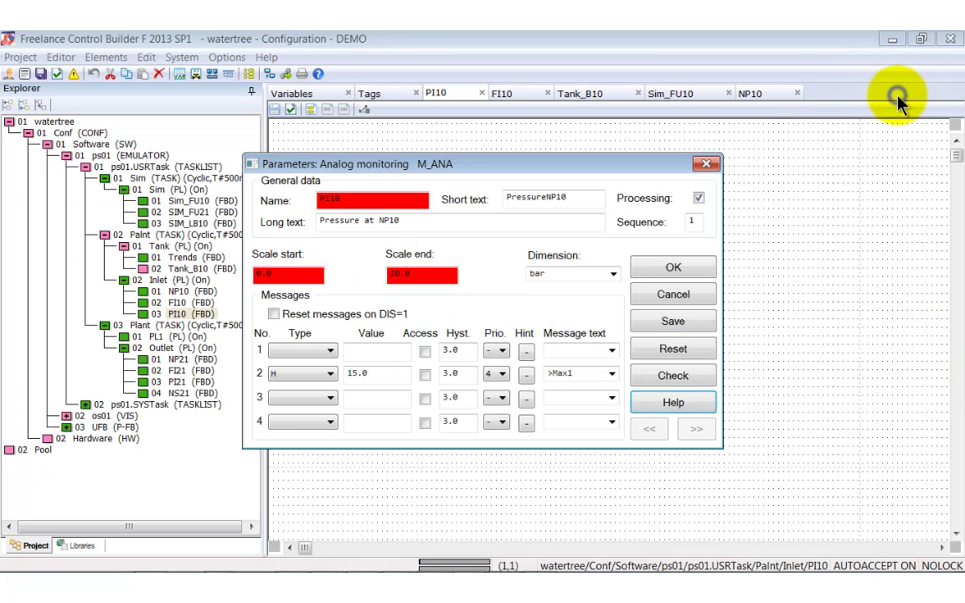
pyautogui.click(706, 163)
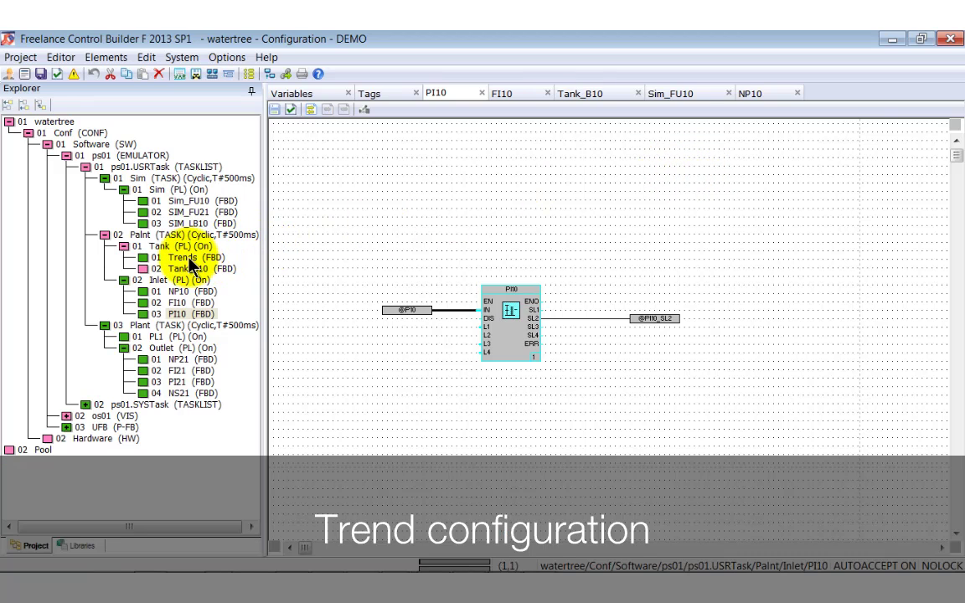
pyautogui.doubleClick(184, 257)
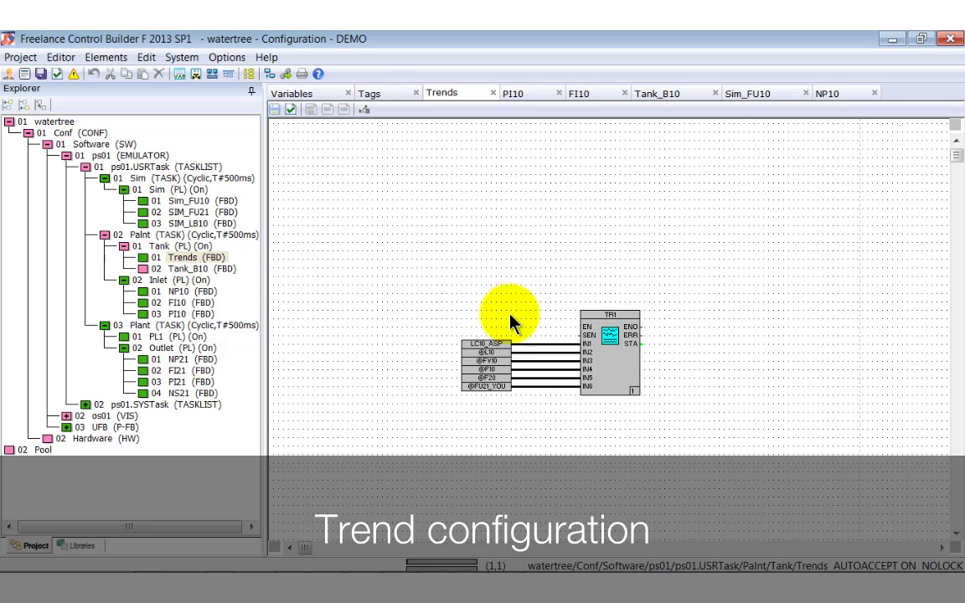
pyautogui.moveTo(458, 285); pyautogui.dragTo(501, 354)
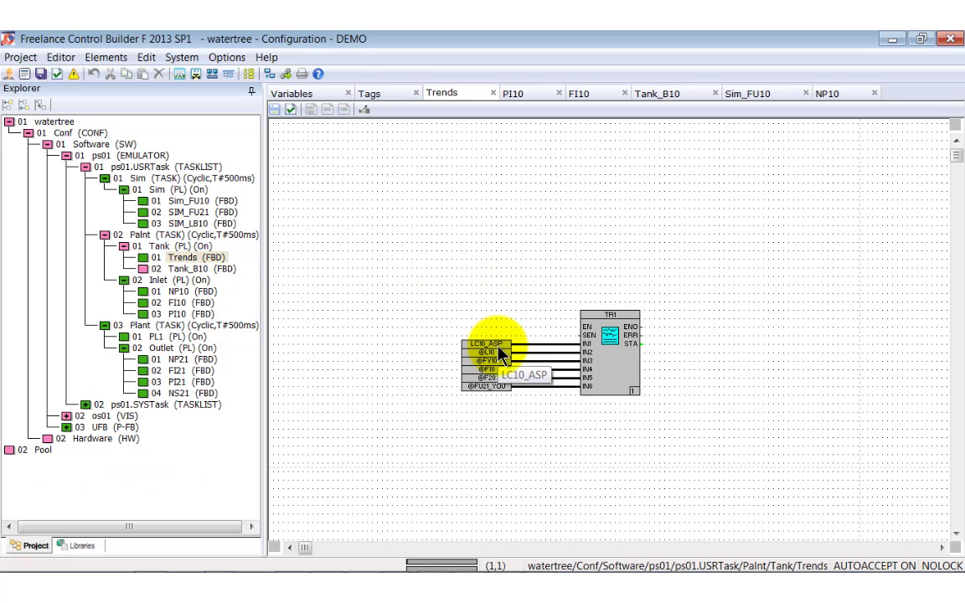
pyautogui.click(545, 355)
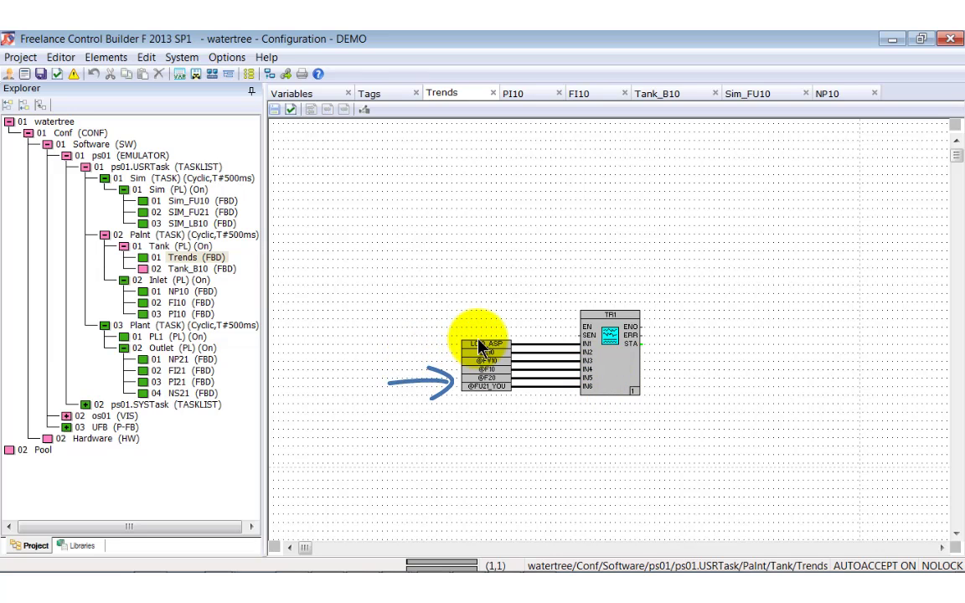
pyautogui.doubleClick(592, 366)
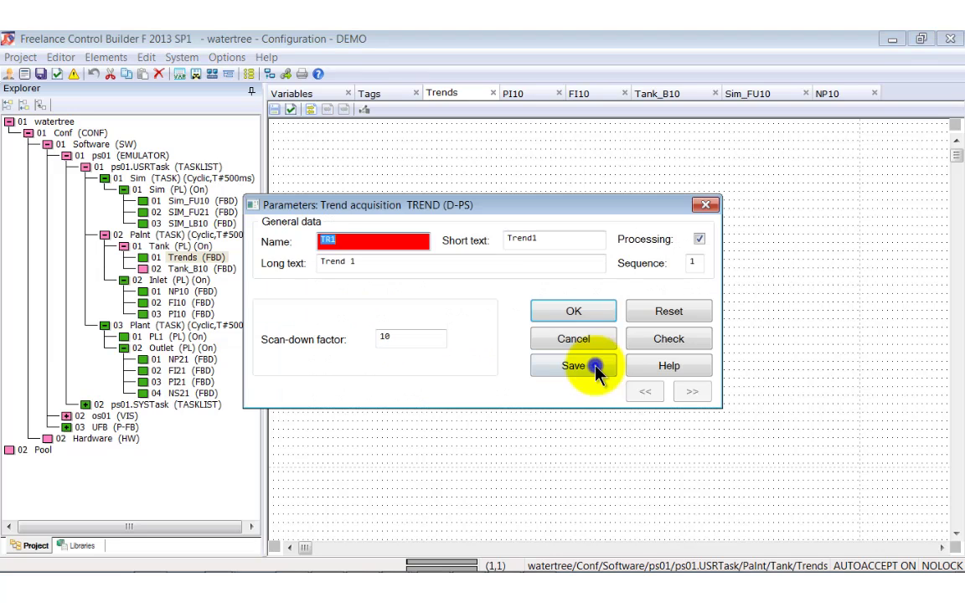
pyautogui.moveTo(461, 205); pyautogui.dragTo(466, 151)
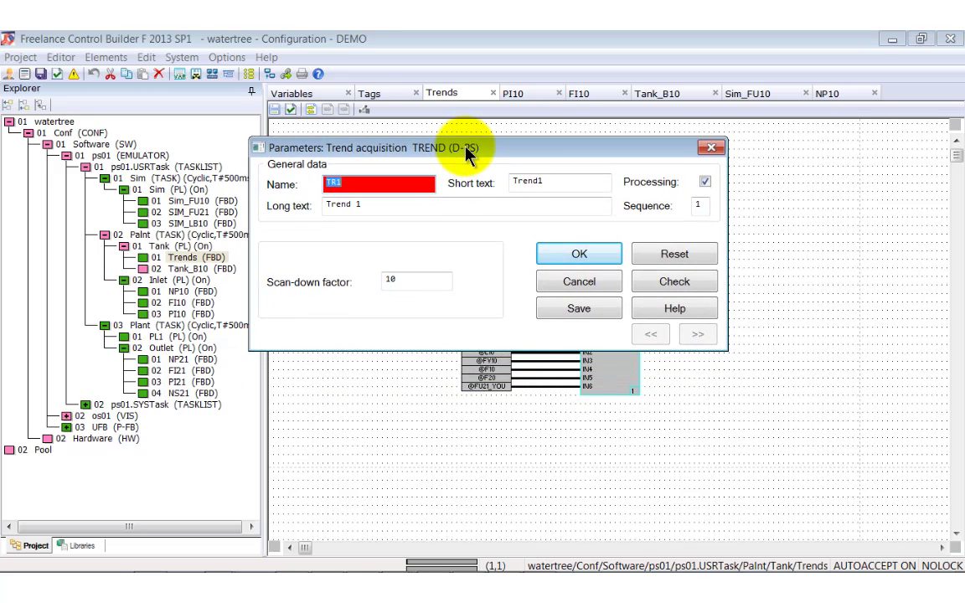
pyautogui.click(598, 258)
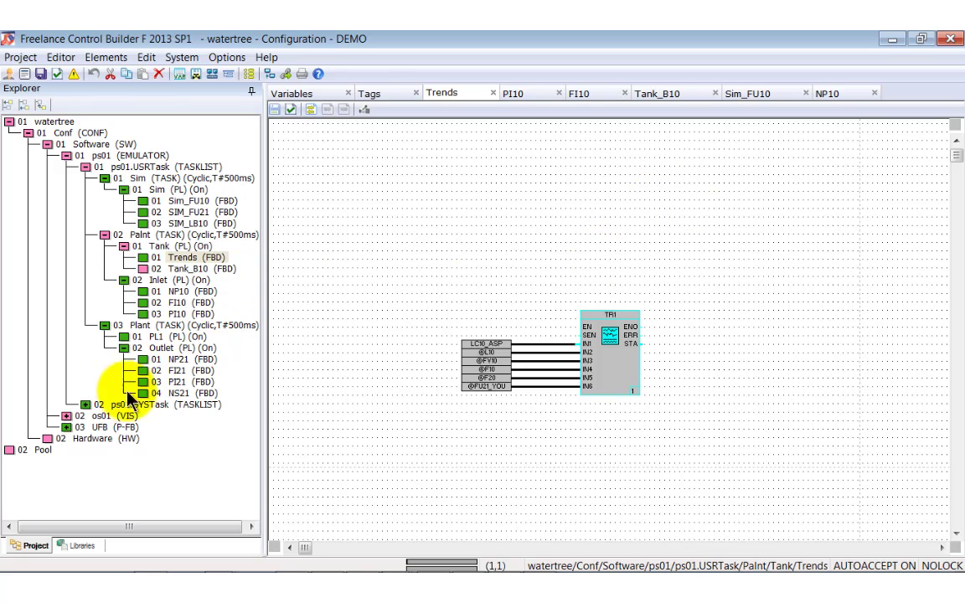
# Review the os01 trend display's colours, time axis ranges and 3-day archive named os01
pyautogui.doubleClick(84, 415)
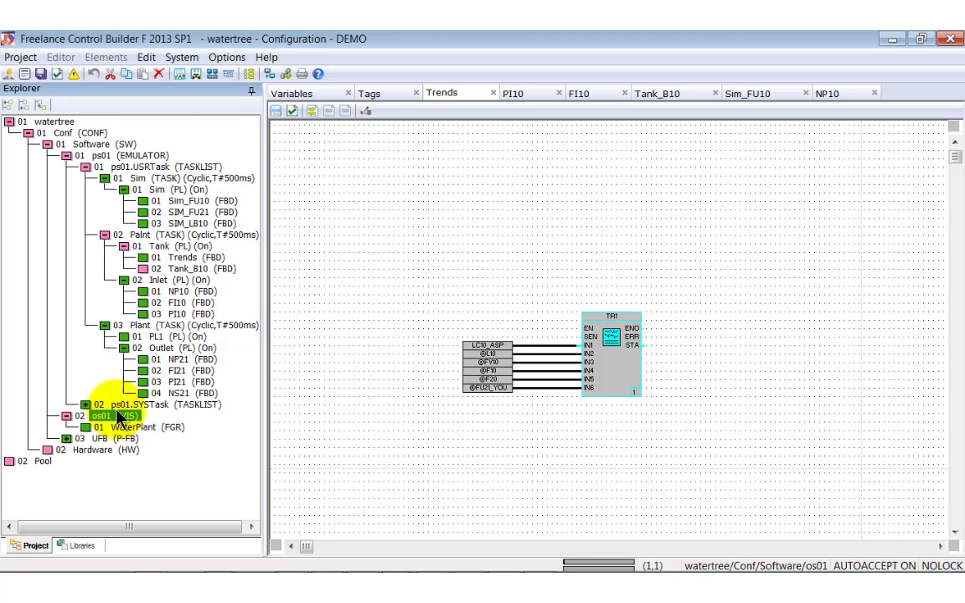
pyautogui.click(146, 427)
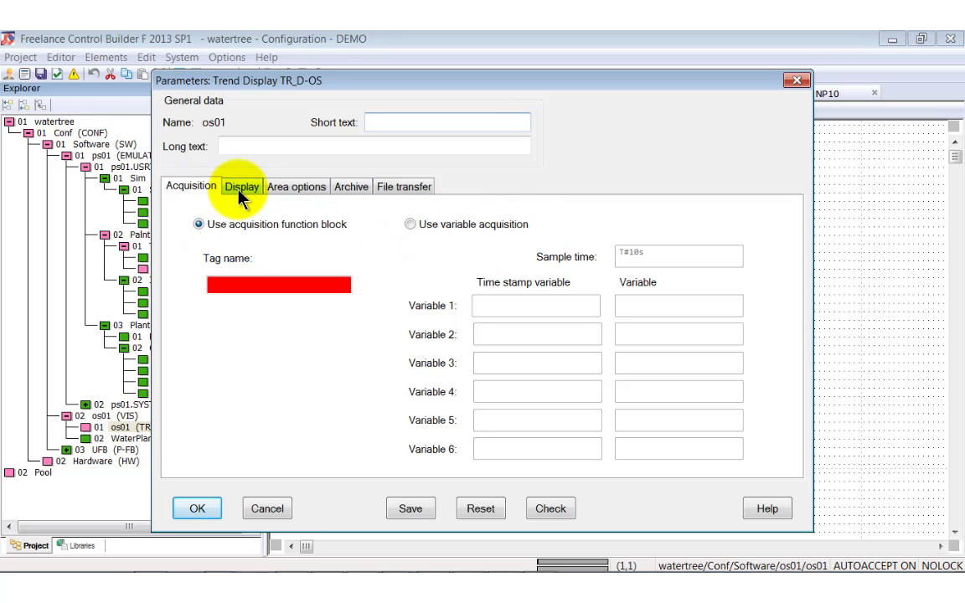
pyautogui.click(241, 187)
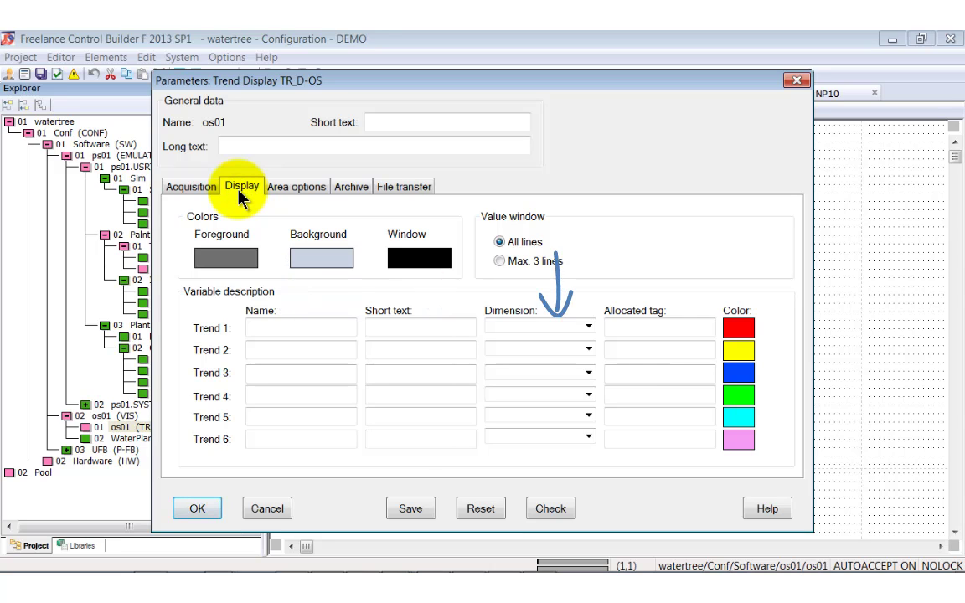
pyautogui.click(295, 191)
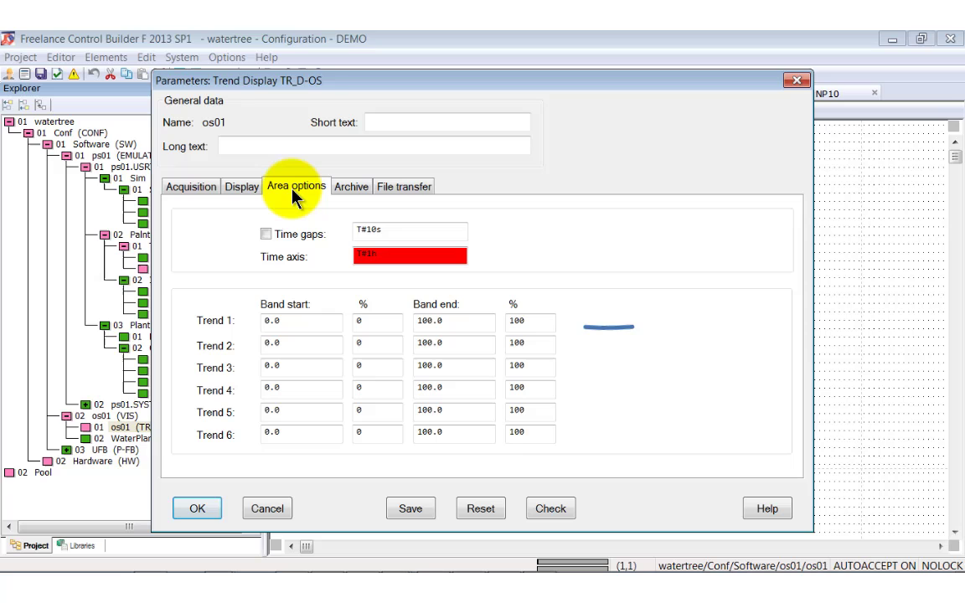
pyautogui.click(427, 343)
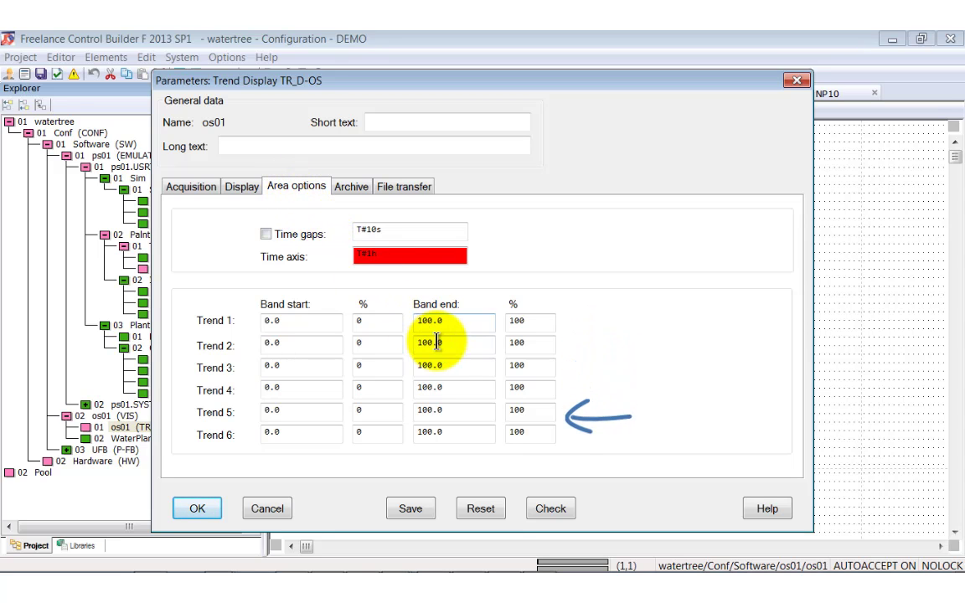
pyautogui.click(351, 192)
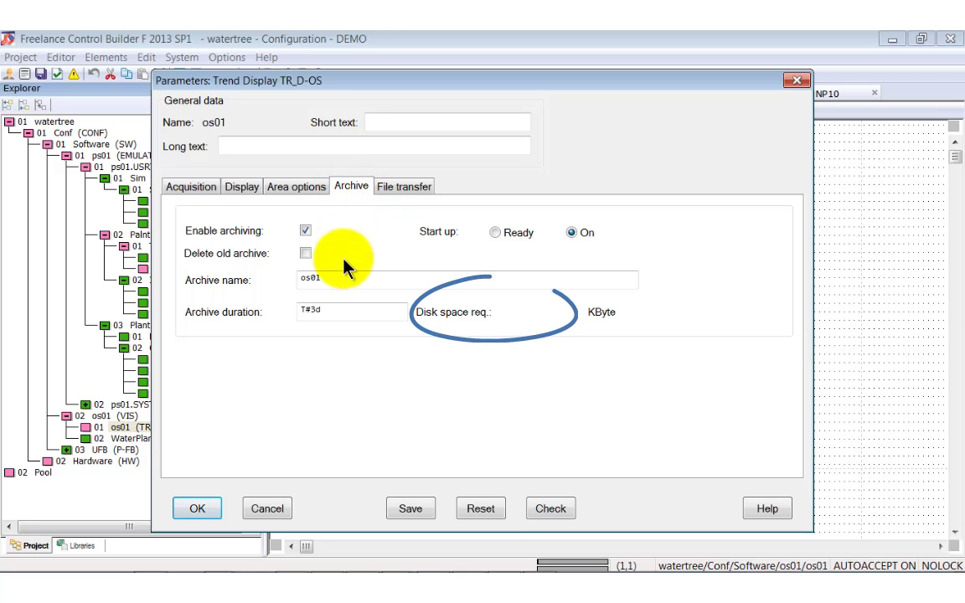
pyautogui.click(205, 508)
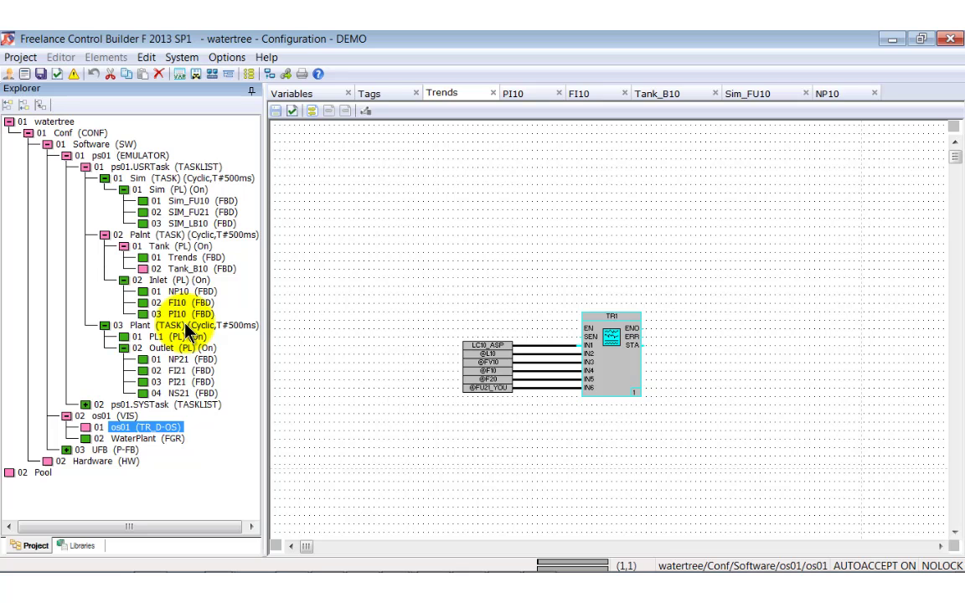
pyautogui.doubleClick(191, 269)
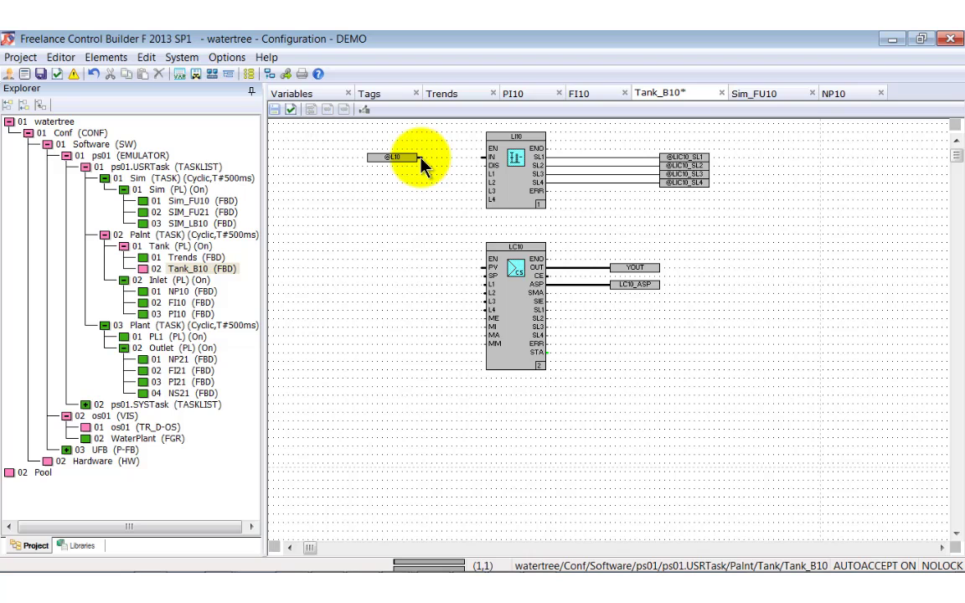
pyautogui.moveTo(421, 157); pyautogui.dragTo(484, 160)
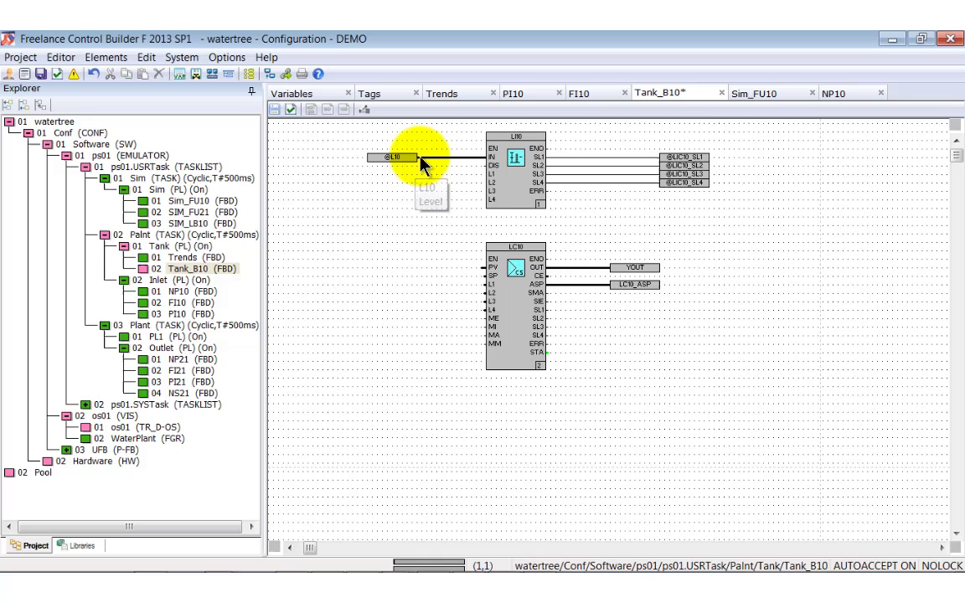
pyautogui.moveTo(419, 157); pyautogui.dragTo(474, 268)
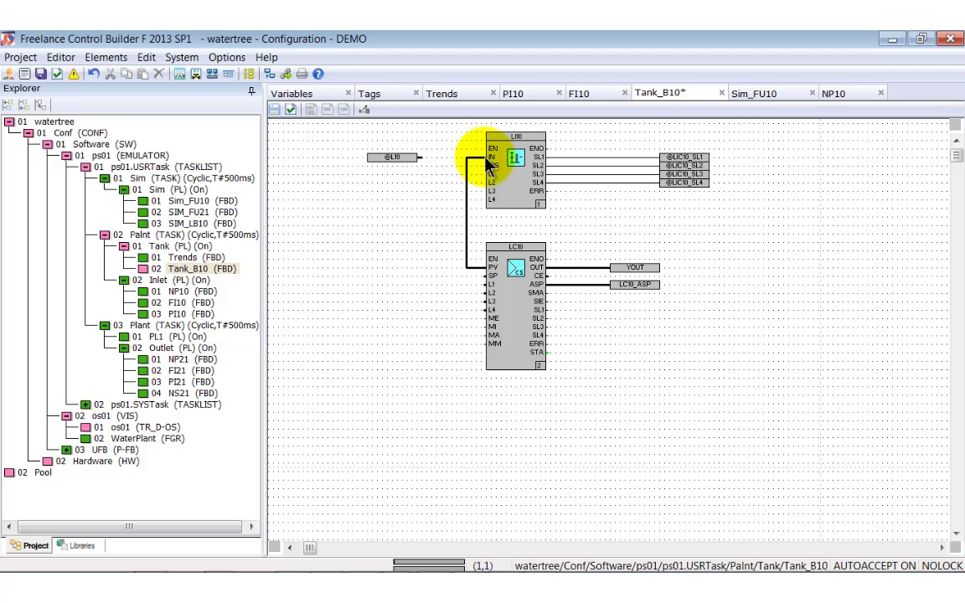
pyautogui.moveTo(475, 162)
pyautogui.mouseDown()
pyautogui.moveTo(424, 167)
pyautogui.moveTo(394, 157)
pyautogui.moveTo(459, 162)
pyautogui.mouseUp()
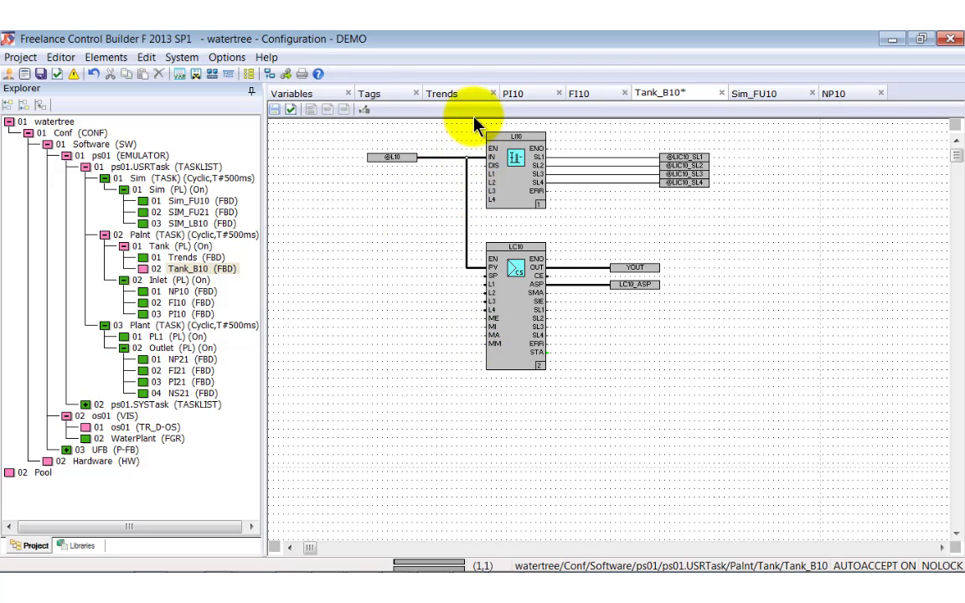
# Insert space and shift the LI10 and LC10 blocks right and slightly lower
pyautogui.moveTo(464, 120); pyautogui.dragTo(501, 126)
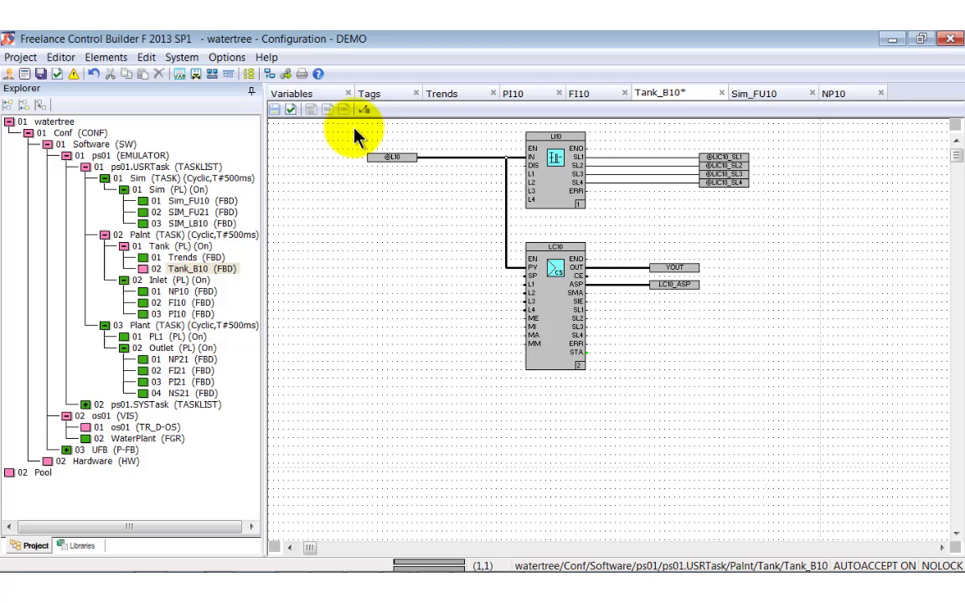
pyautogui.moveTo(353, 127); pyautogui.dragTo(701, 355)
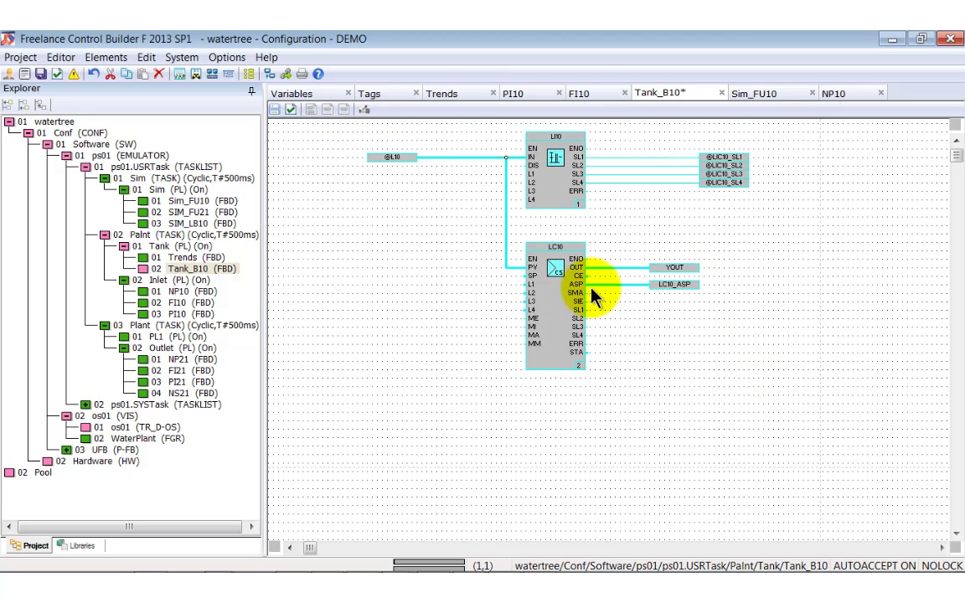
pyautogui.moveTo(556, 275); pyautogui.dragTo(557, 302)
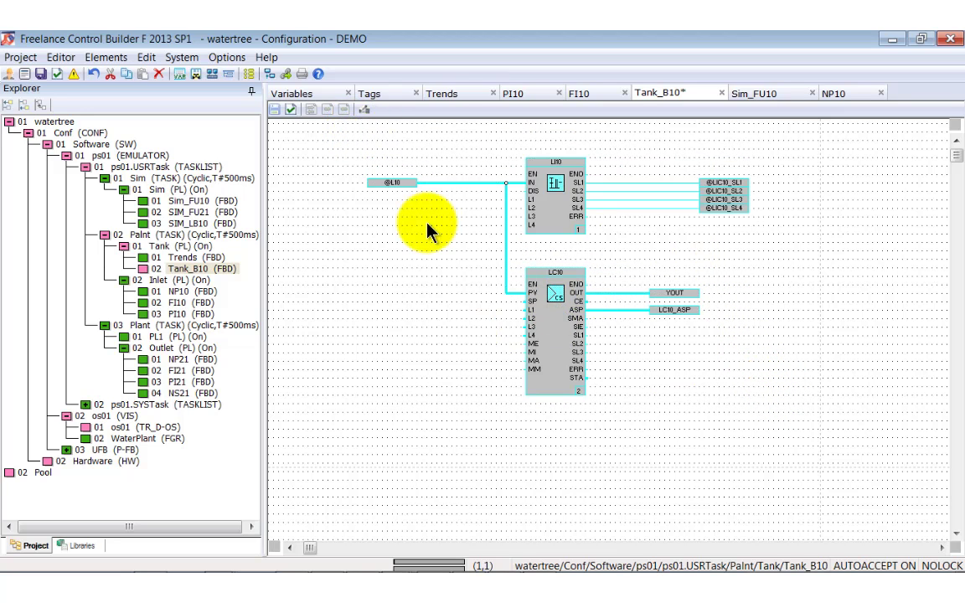
pyautogui.click(365, 219)
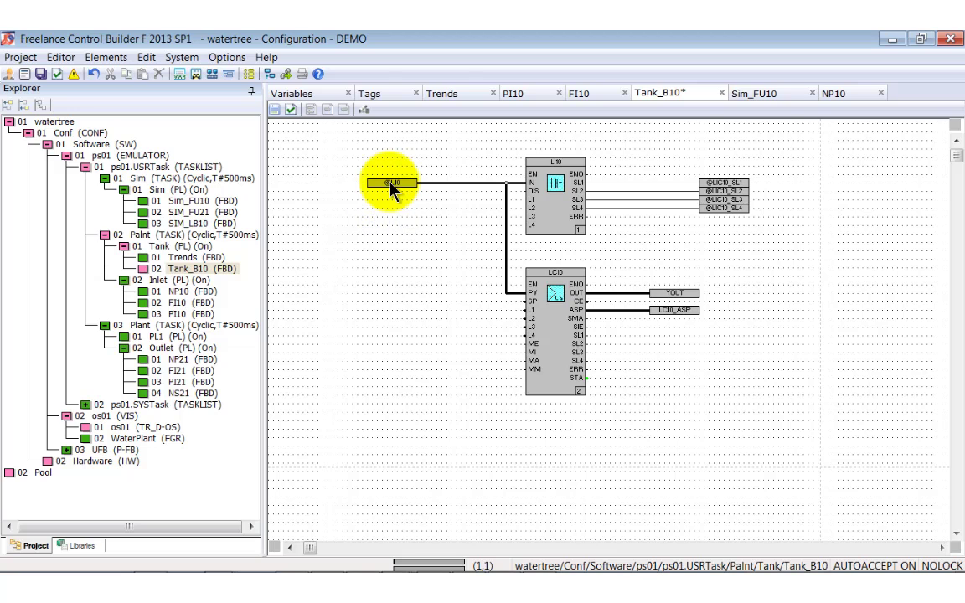
# Check L10's cross references and open the SIM_LB10 program that writes it
pyautogui.rightClick(391, 188)
pyautogui.click(430, 210)
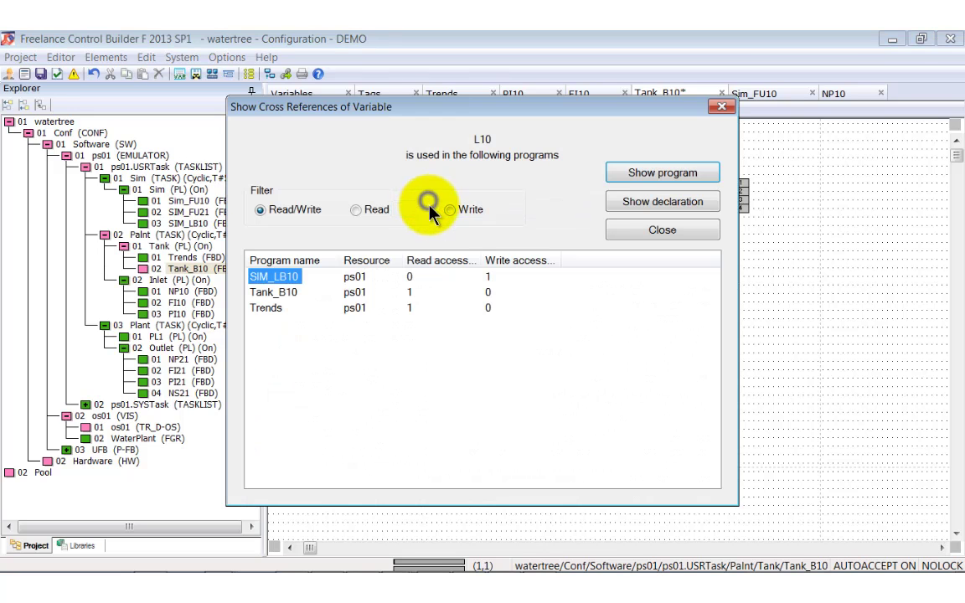
pyautogui.doubleClick(283, 278)
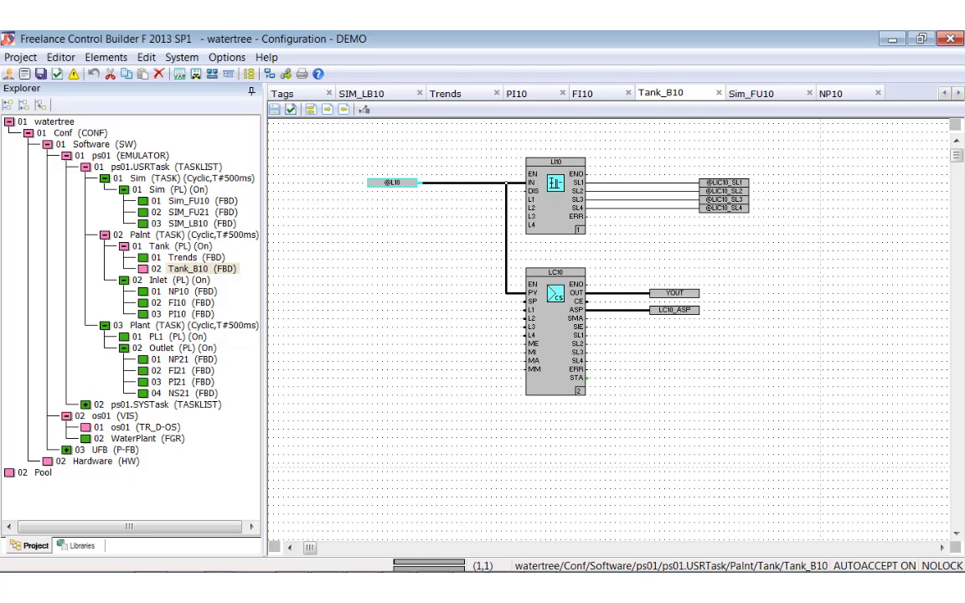
pyautogui.doubleClick(556, 198)
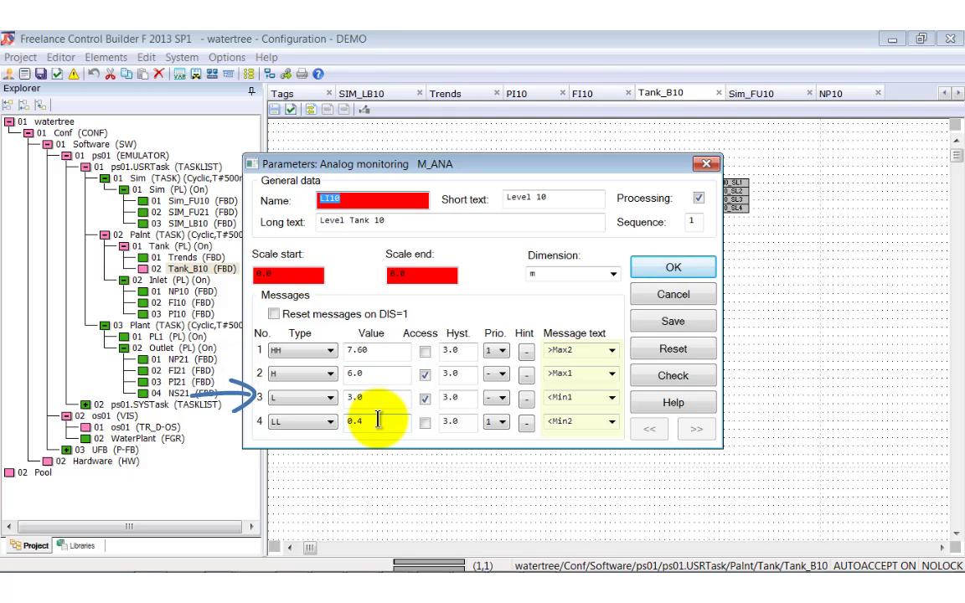
pyautogui.click(706, 164)
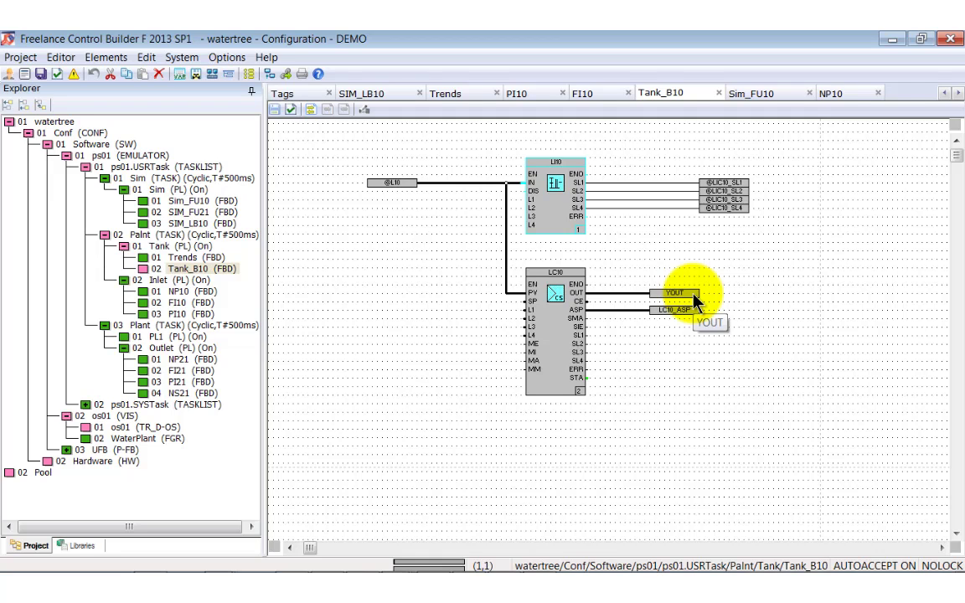
pyautogui.doubleClick(548, 352)
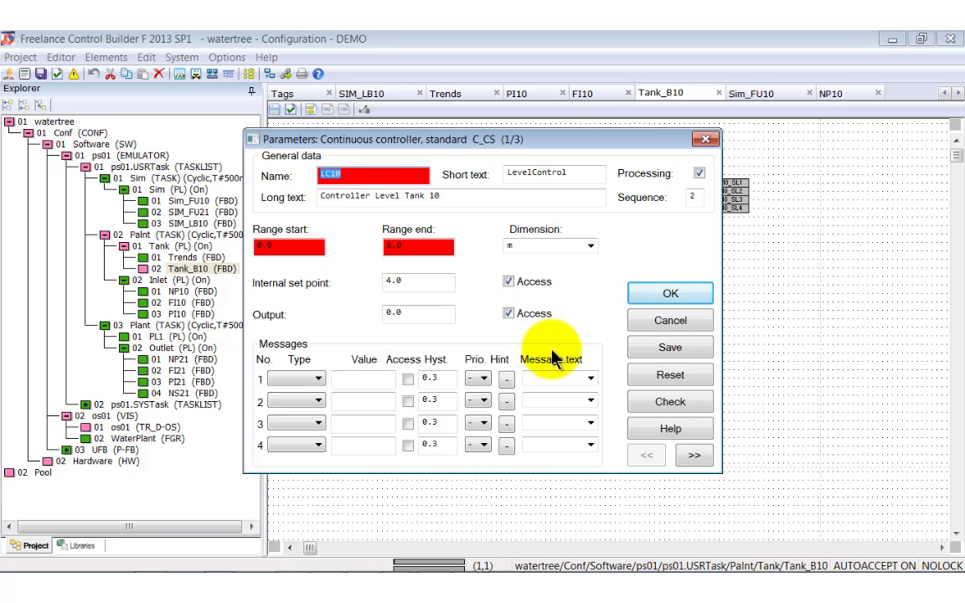
pyautogui.click(689, 457)
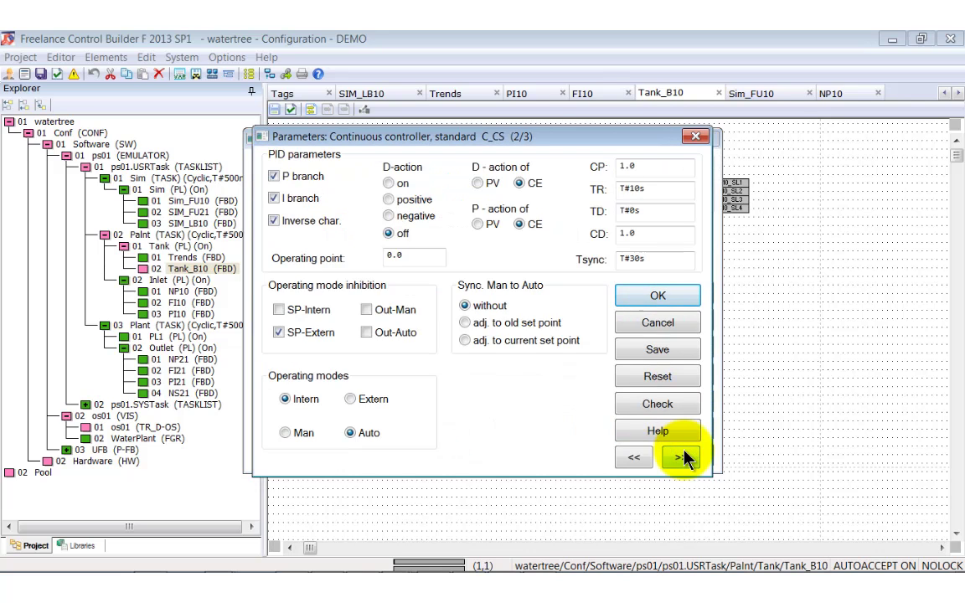
pyautogui.click(686, 457)
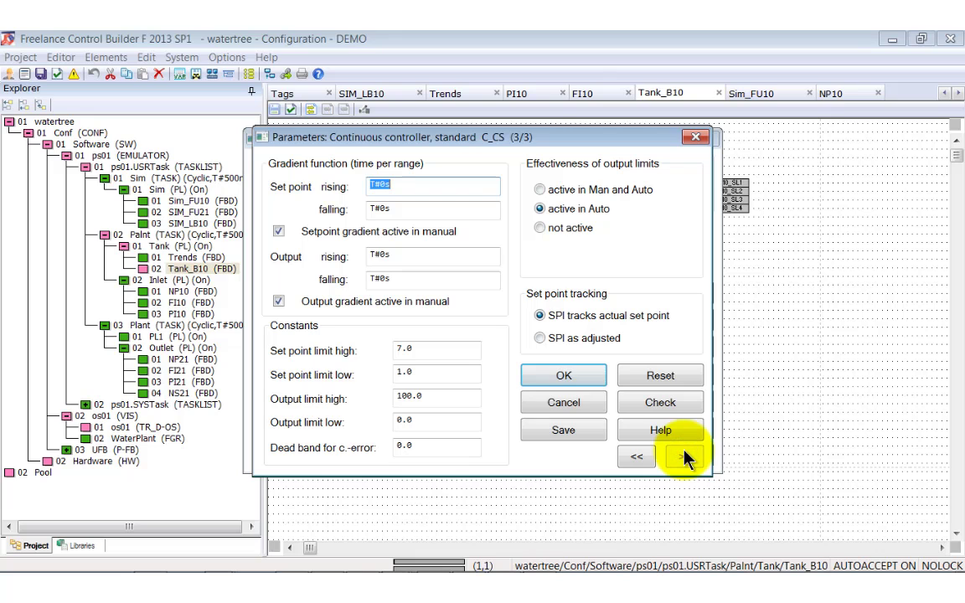
pyautogui.click(696, 137)
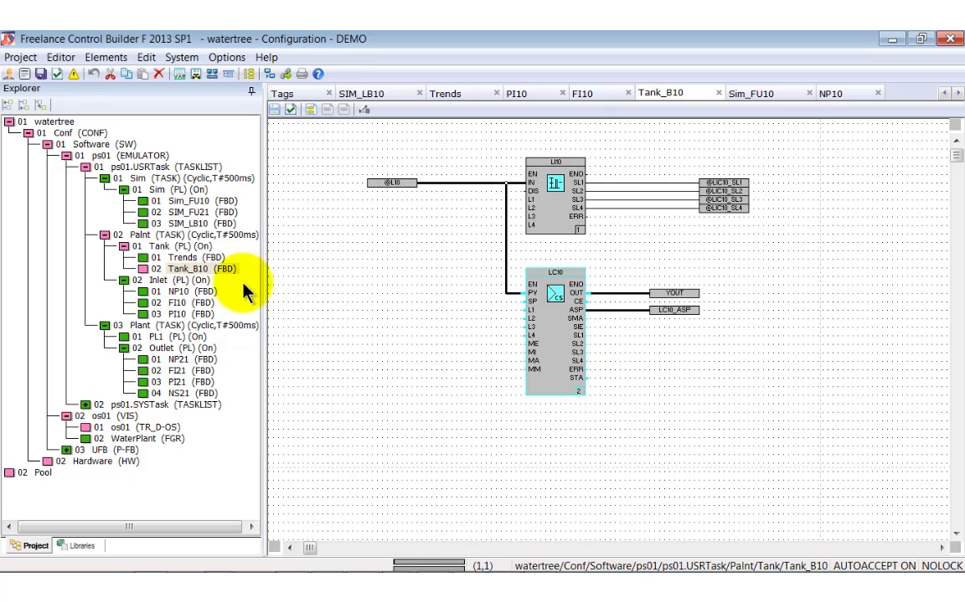
# Open the NS21 (FBD) diagram under Outlet in a new tab
pyautogui.click(180, 392)
pyautogui.doubleClick(179, 394)
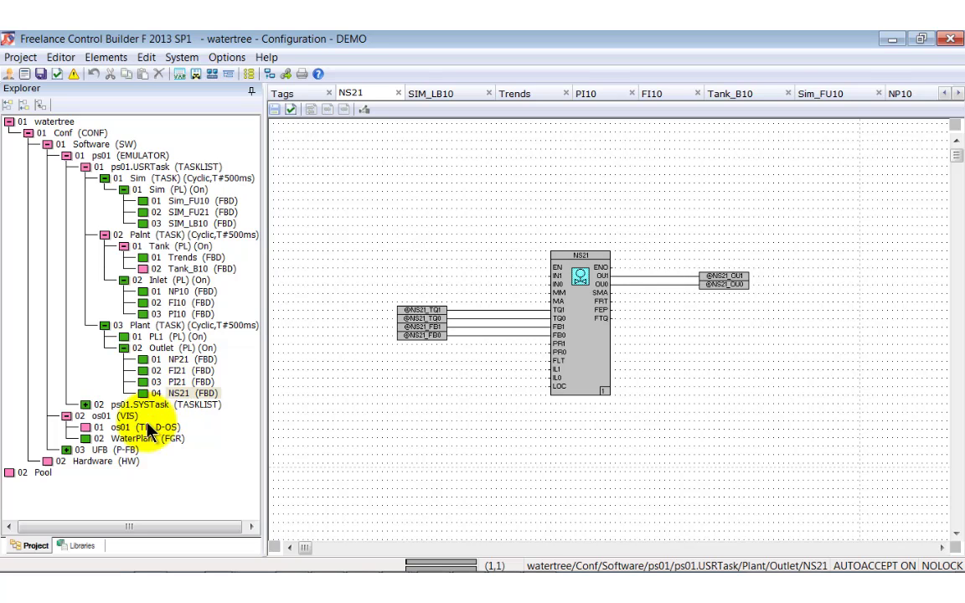
# Open the WaterPlant (FGR) graphic under os01 in the graphic editor
pyautogui.click(141, 442)
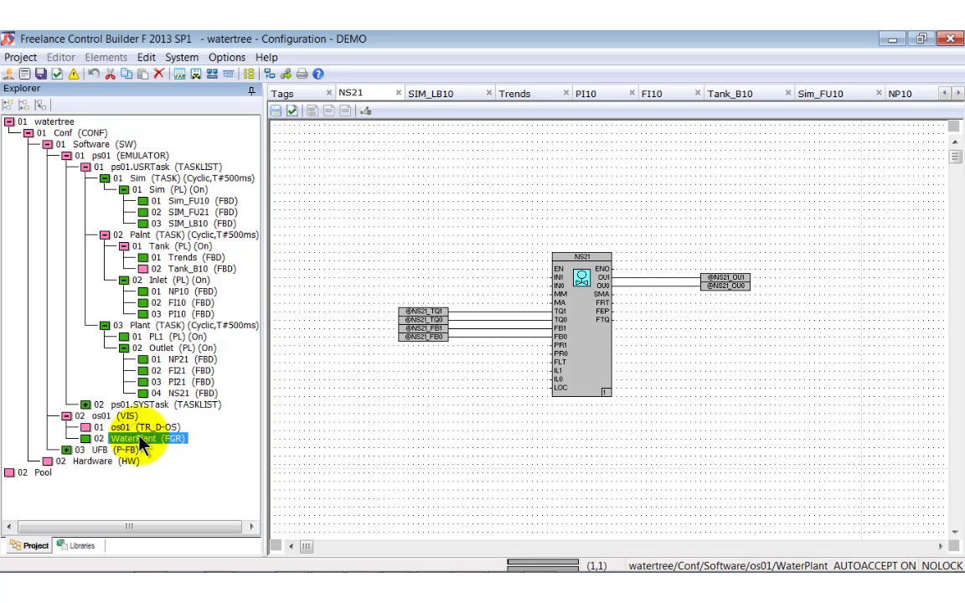
pyautogui.doubleClick(140, 442)
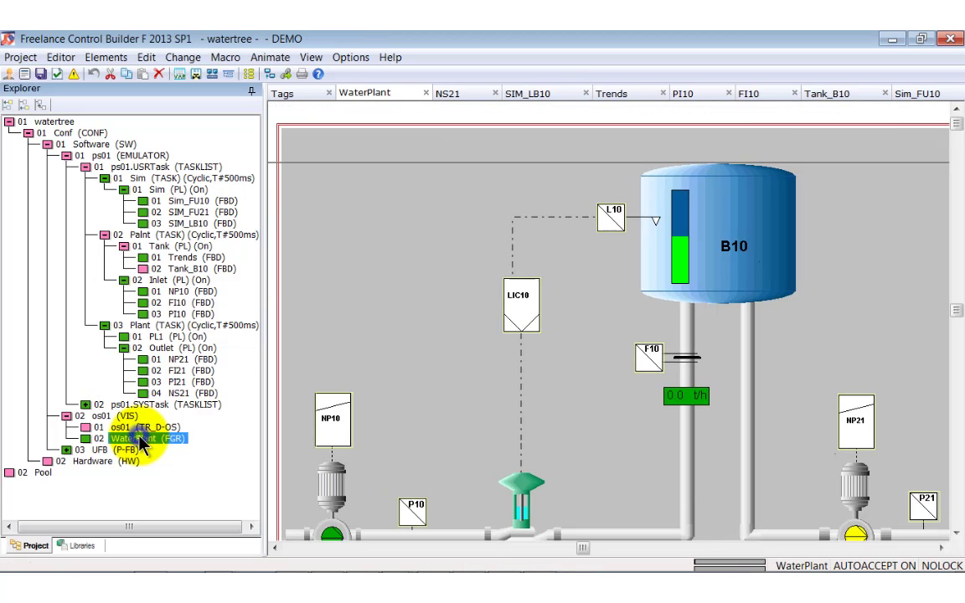